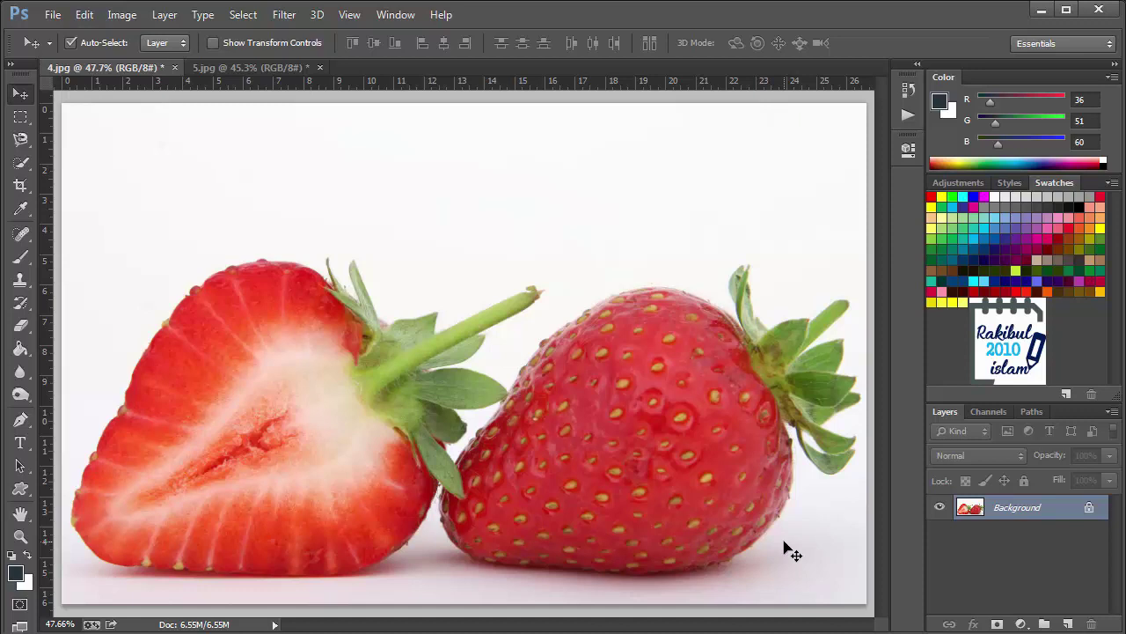
- Switch from the selection tool group to the Quick Selection Tool
{"action": "left_click", "coordinate": [21, 162]}
{"action": "left_click", "coordinate": [92, 162]}
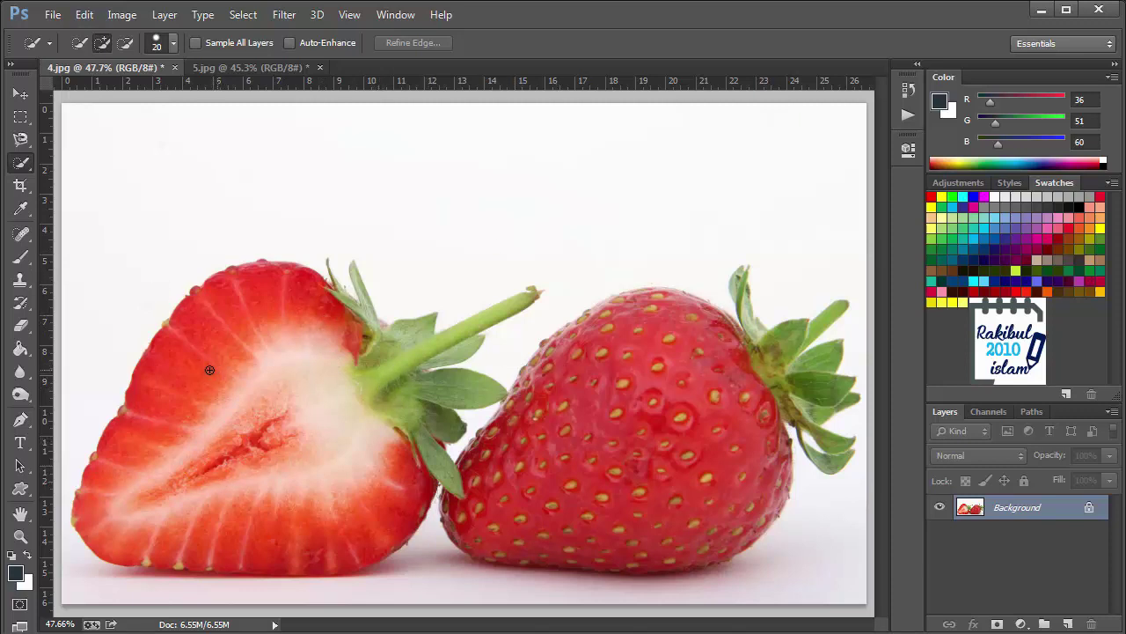
- Increase the Quick Selection brush size from 20 to about 70 px
{"action": "left_click", "coordinate": [174, 44]}
{"action": "left_click_drag", "start_coordinate": [93, 92], "coordinate": [138, 95]}
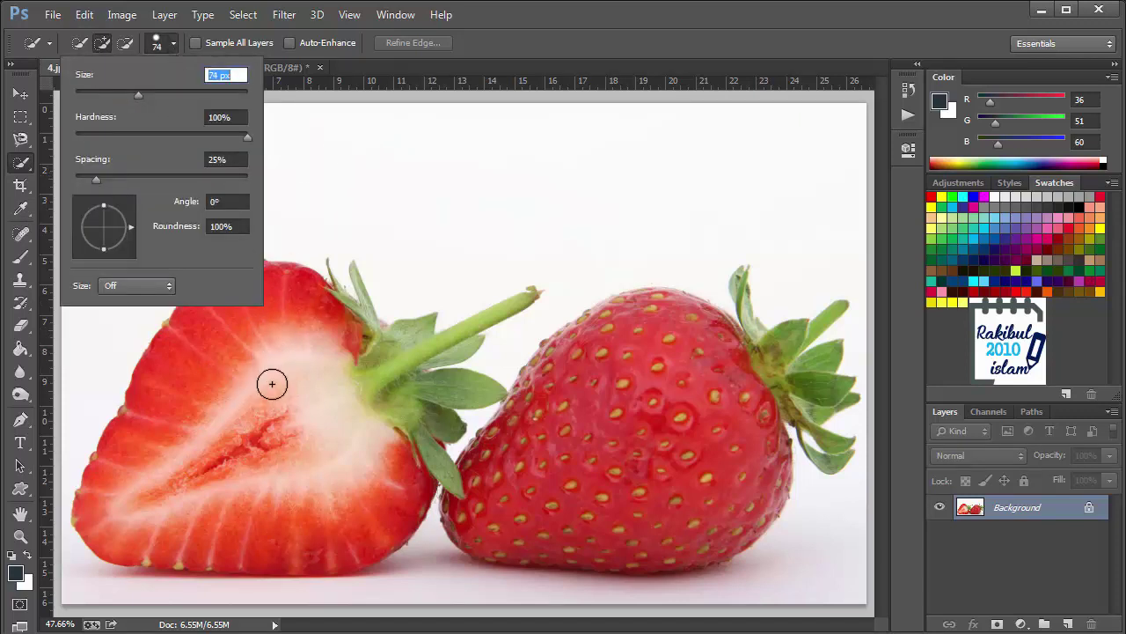
{"action": "left_click", "coordinate": [488, 27]}
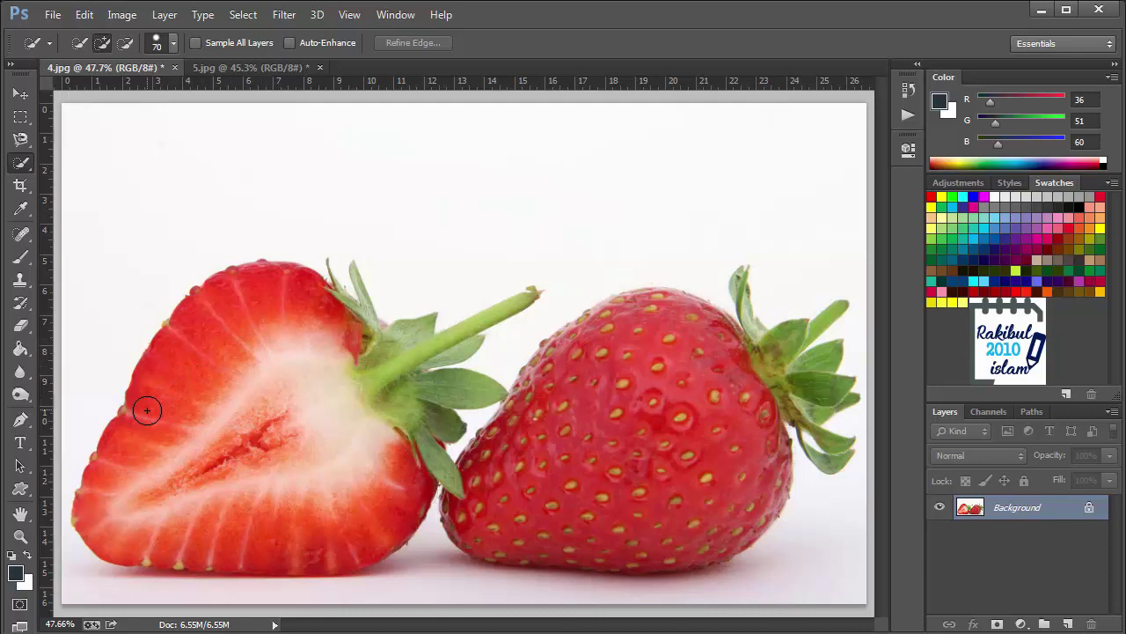
- Paint a Quick Selection over the halved strawberry, then zoom in and center it
{"action": "mouse_move", "coordinate": [147, 409]}
{"action": "left_mouse_down"}
{"action": "mouse_move", "coordinate": [238, 303]}
{"action": "mouse_move", "coordinate": [393, 349]}
{"action": "mouse_move", "coordinate": [372, 367]}
{"action": "left_mouse_up"}
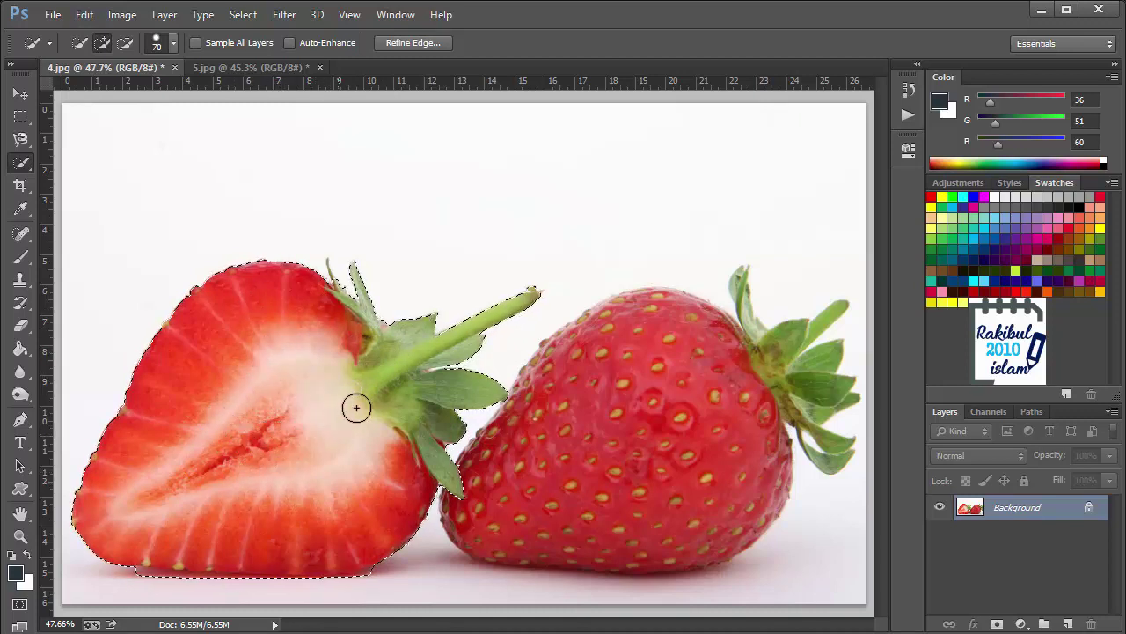
{"action": "scroll", "coordinate": [280, 434], "scroll_direction": "up", "scroll_amount": 2}
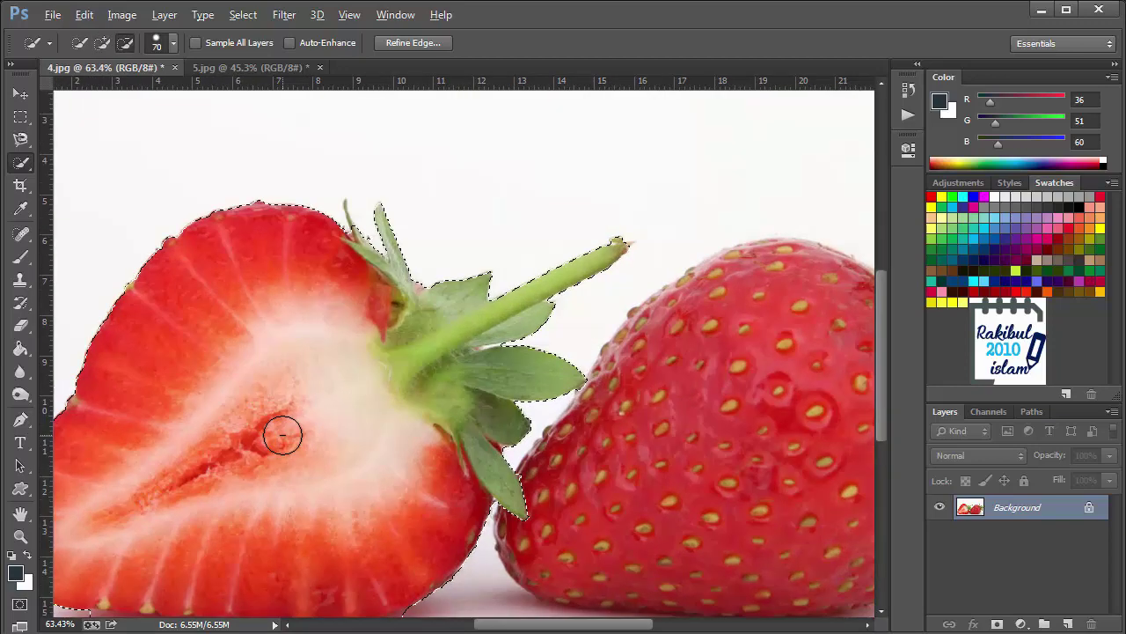
{"action": "left_click_drag", "start_coordinate": [295, 429], "coordinate": [372, 390]}
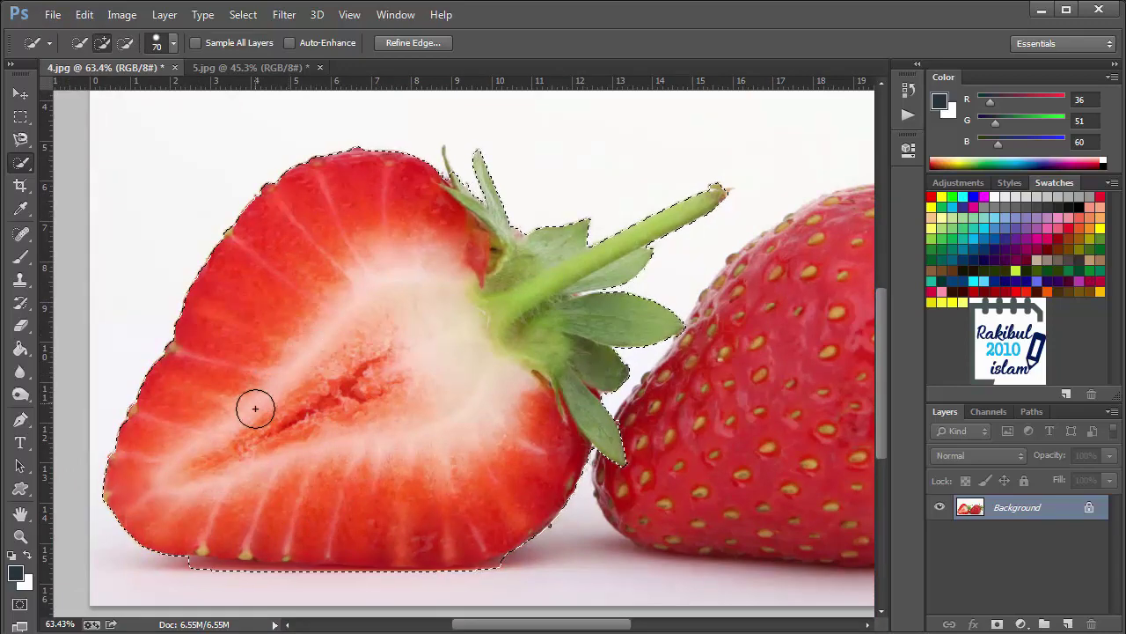
- Subtract the shadow under the halved strawberry so the selection's bottom edge follows the fruit
{"action": "left_click", "coordinate": [125, 44]}
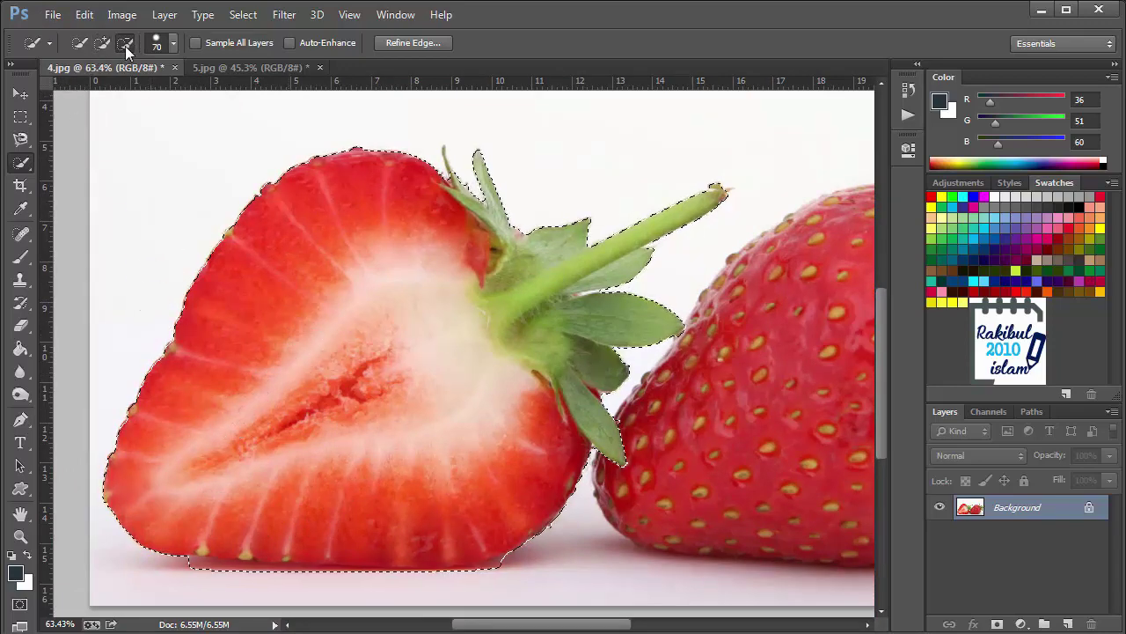
{"action": "key", "text": "shift"}
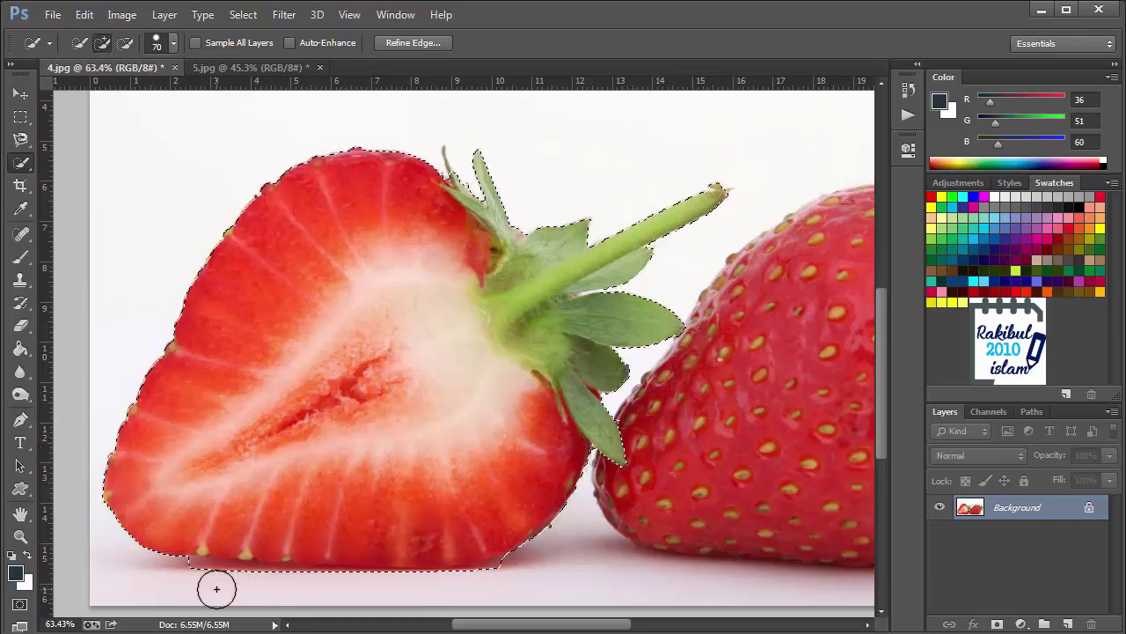
{"action": "key", "text": "alt"}
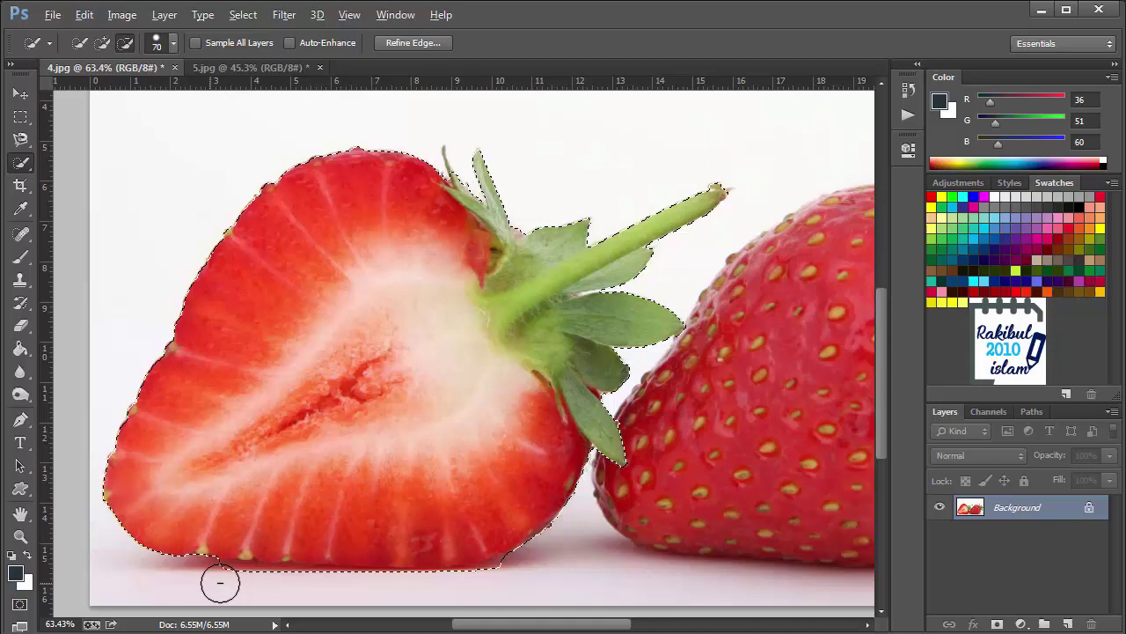
{"action": "mouse_move", "coordinate": [220, 582]}
{"action": "left_mouse_down"}
{"action": "mouse_move", "coordinate": [455, 593]}
{"action": "mouse_move", "coordinate": [508, 575]}
{"action": "mouse_move", "coordinate": [457, 584]}
{"action": "mouse_move", "coordinate": [483, 592]}
{"action": "mouse_move", "coordinate": [431, 589]}
{"action": "mouse_move", "coordinate": [448, 586]}
{"action": "left_mouse_up"}
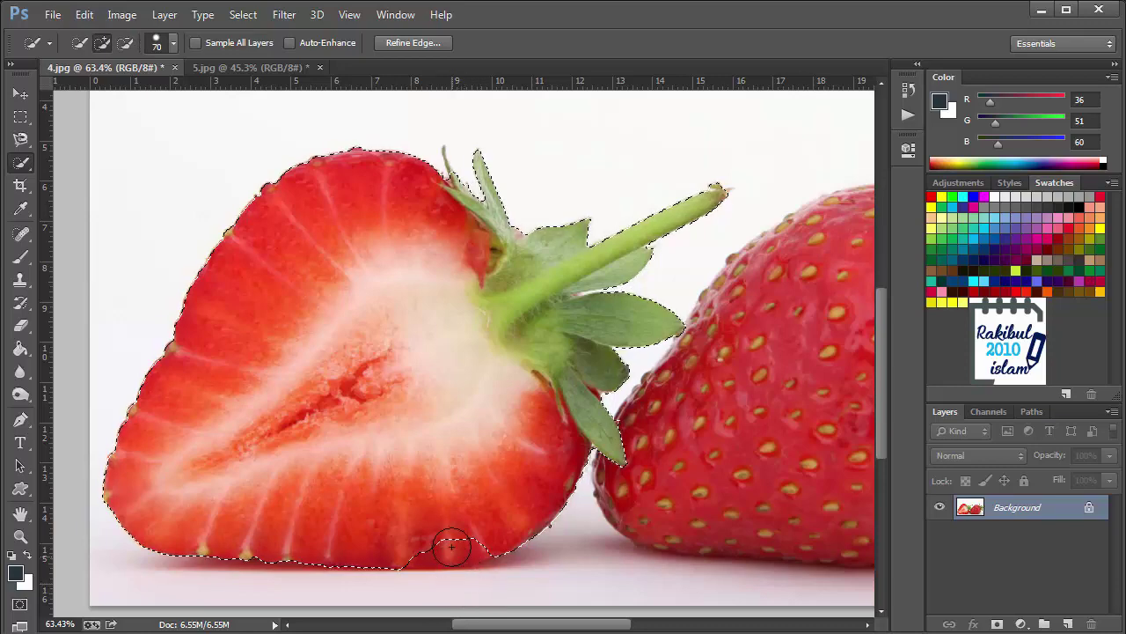
{"action": "left_click_drag", "start_coordinate": [440, 530], "coordinate": [402, 528]}
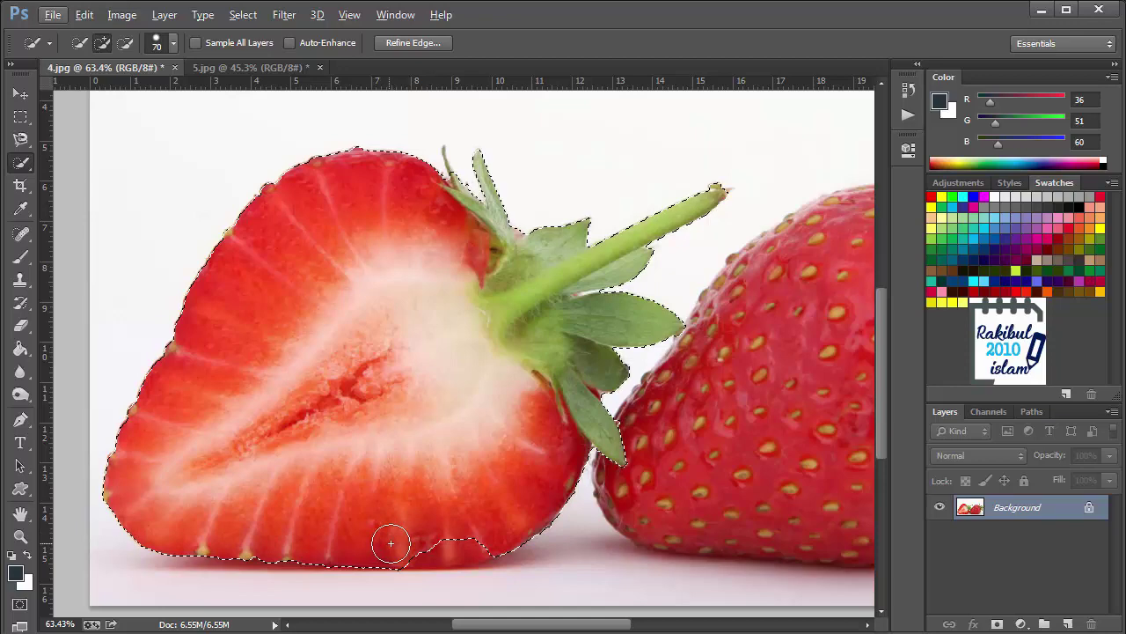
{"action": "left_click_drag", "start_coordinate": [389, 543], "coordinate": [434, 543]}
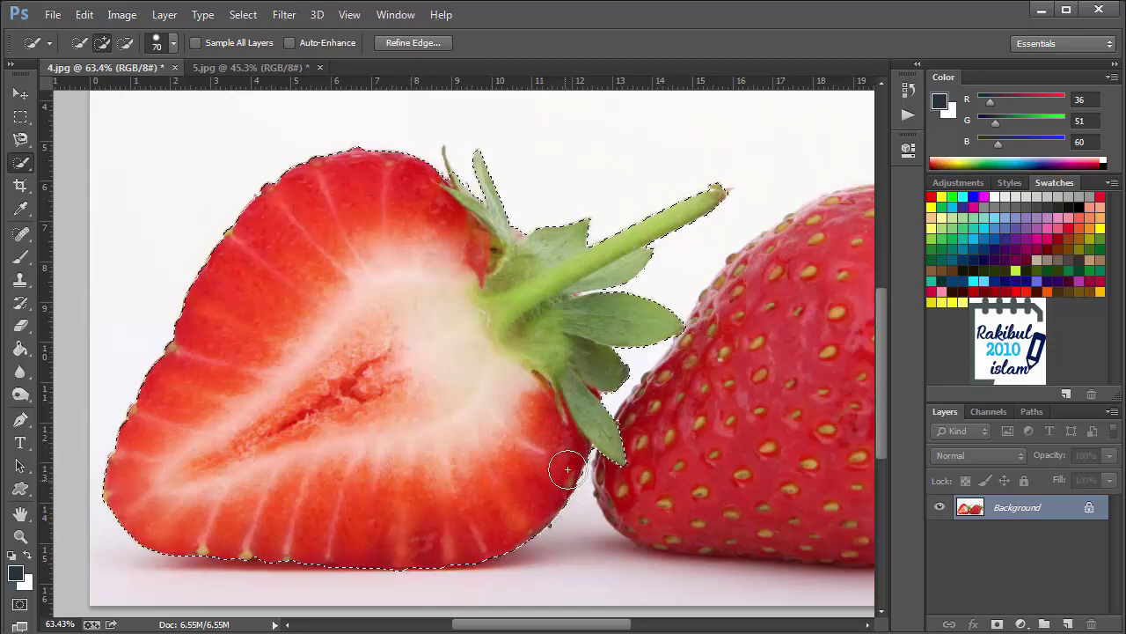
- Zoom in on the stem and leaves and shrink the selection brush
{"action": "scroll", "coordinate": [560, 339], "scroll_direction": "up", "scroll_amount": 2}
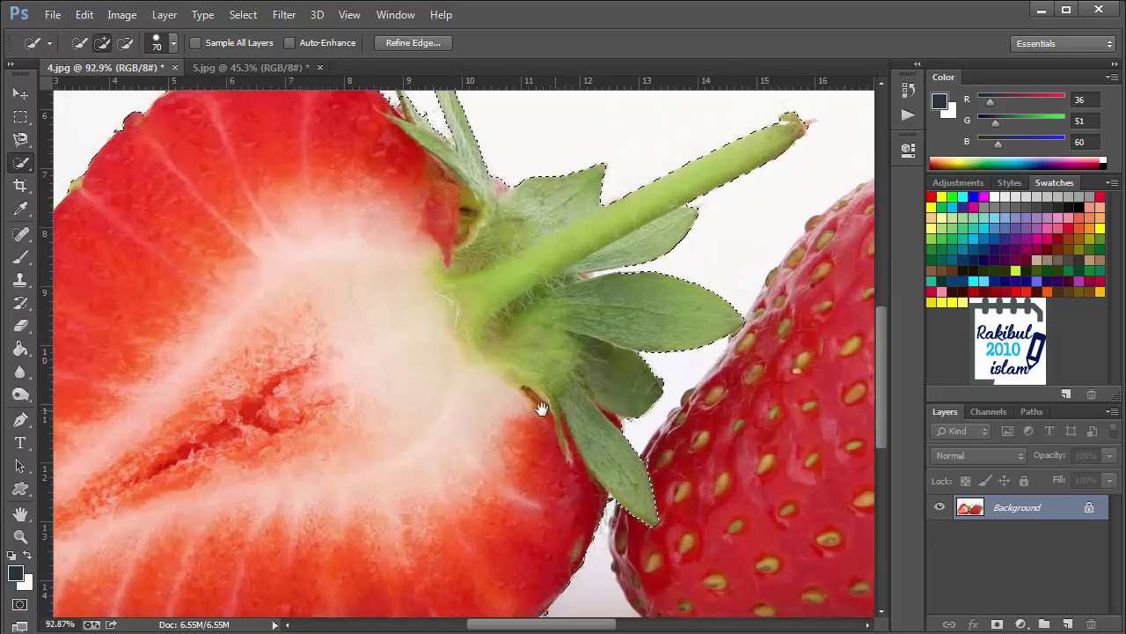
{"action": "left_click_drag", "start_coordinate": [540, 402], "coordinate": [428, 378]}
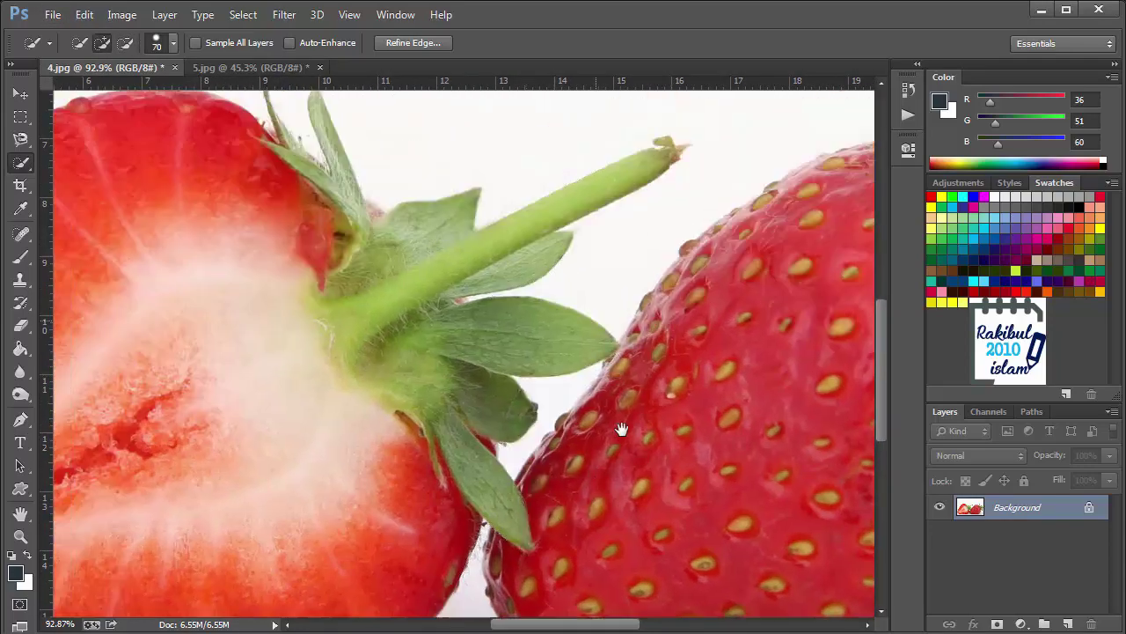
{"action": "left_click_drag", "start_coordinate": [526, 278], "coordinate": [558, 410]}
{"action": "scroll", "coordinate": [557, 410], "scroll_direction": "up", "scroll_amount": 3}
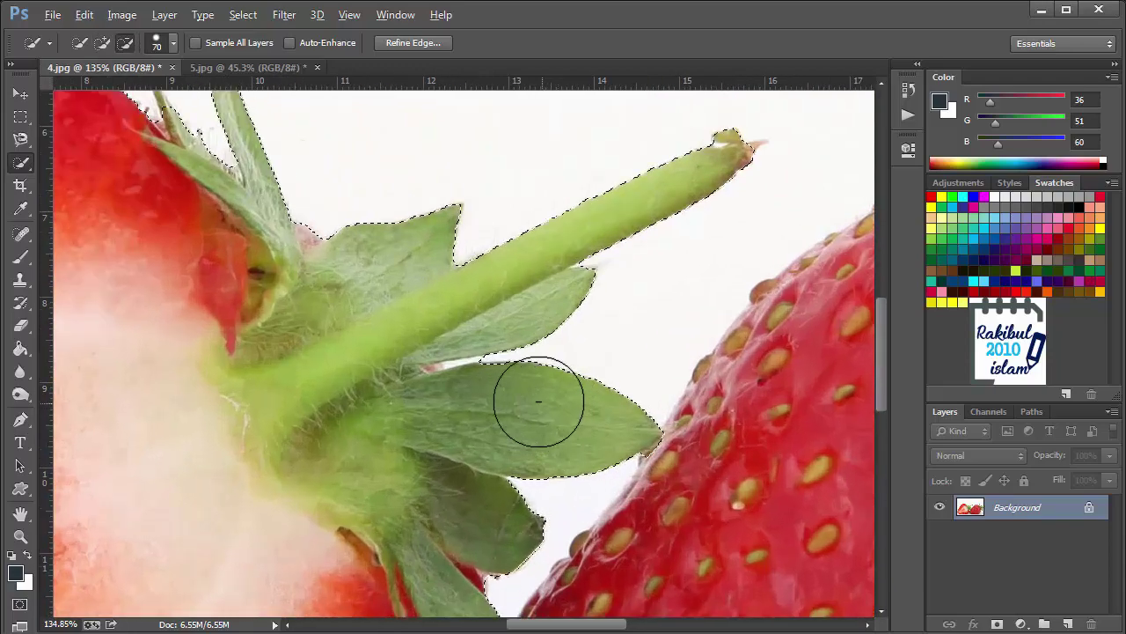
{"action": "scroll", "coordinate": [535, 397], "scroll_direction": "up", "scroll_amount": 2}
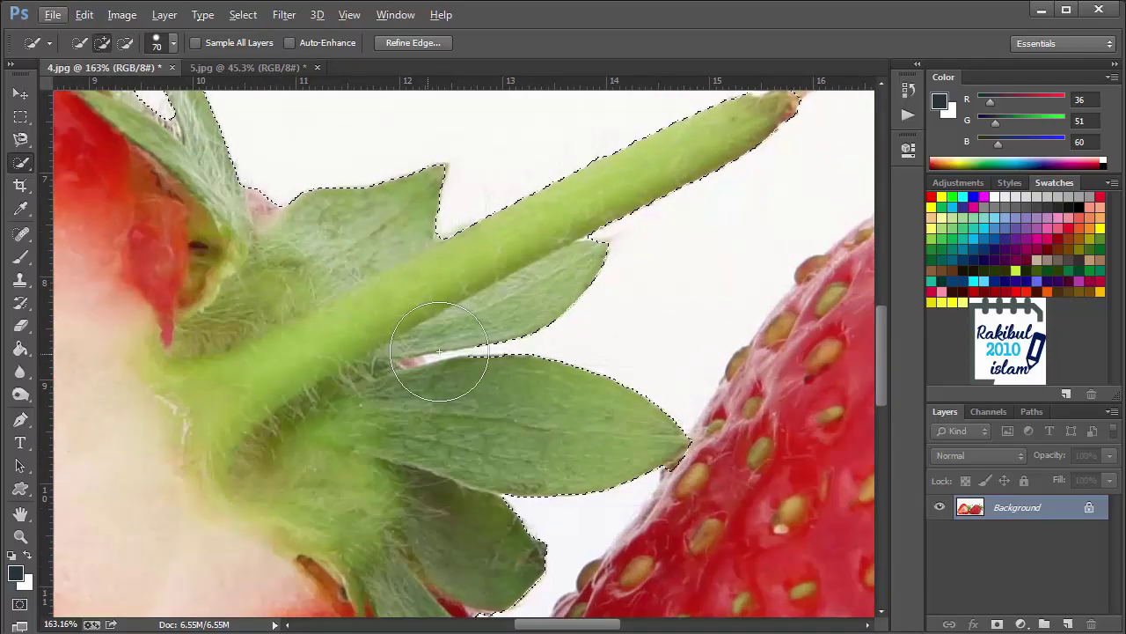
{"action": "key", "text": "bracketleft"}
{"action": "key", "text": "bracketleft"}
{"action": "key", "text": "bracketleft"}
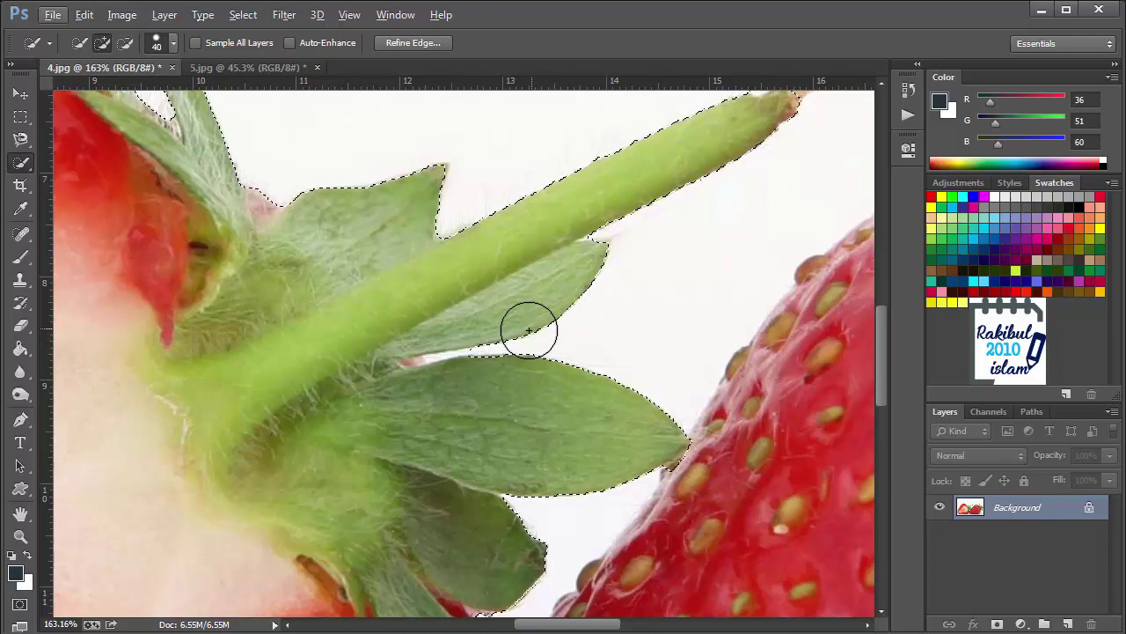
{"action": "key", "text": "bracketleft"}
{"action": "key", "text": "bracketleft"}
- Refine the selection along the leaf edges with an 8 px brush
{"action": "left_click_drag", "start_coordinate": [515, 340], "coordinate": [487, 348]}
{"action": "key", "text": "bracketleft"}
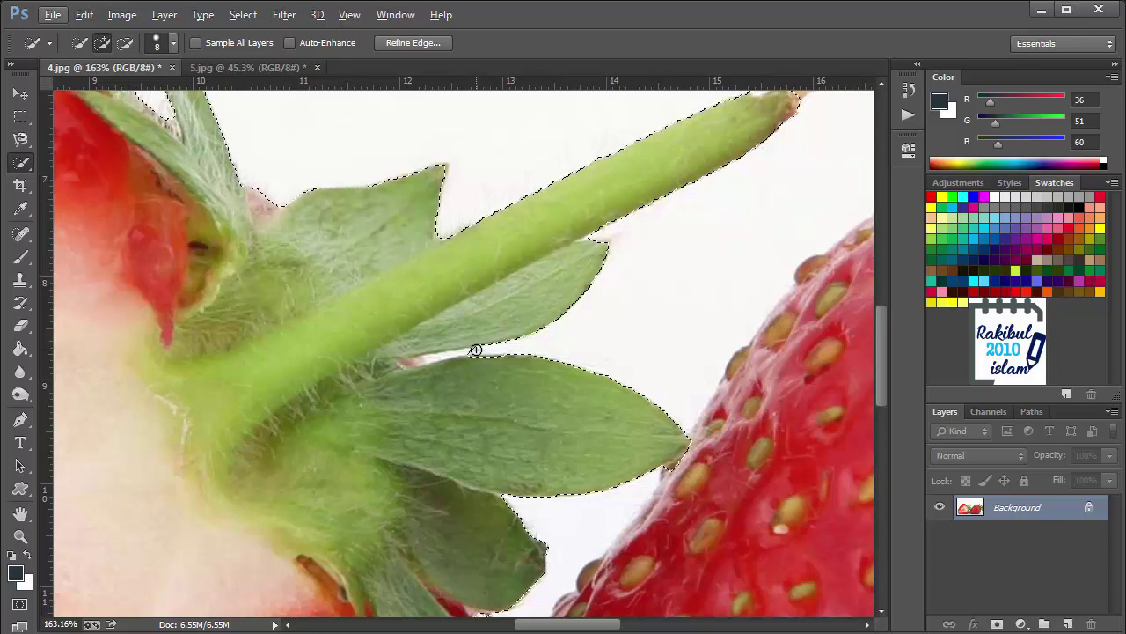
{"action": "key", "text": "alt"}
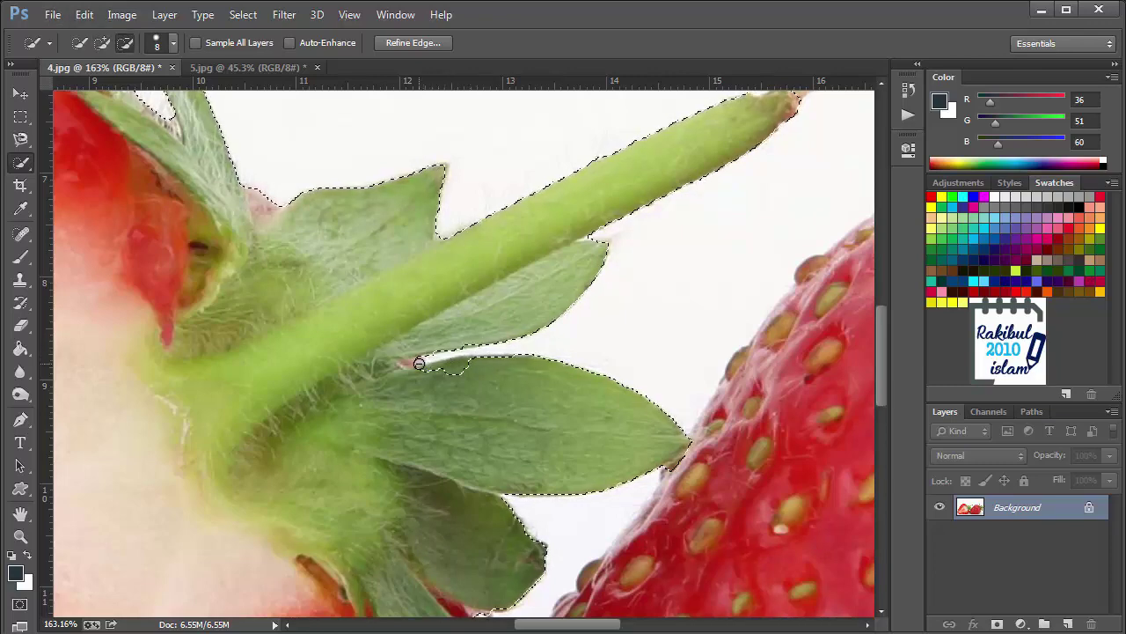
{"action": "key", "text": "alt"}
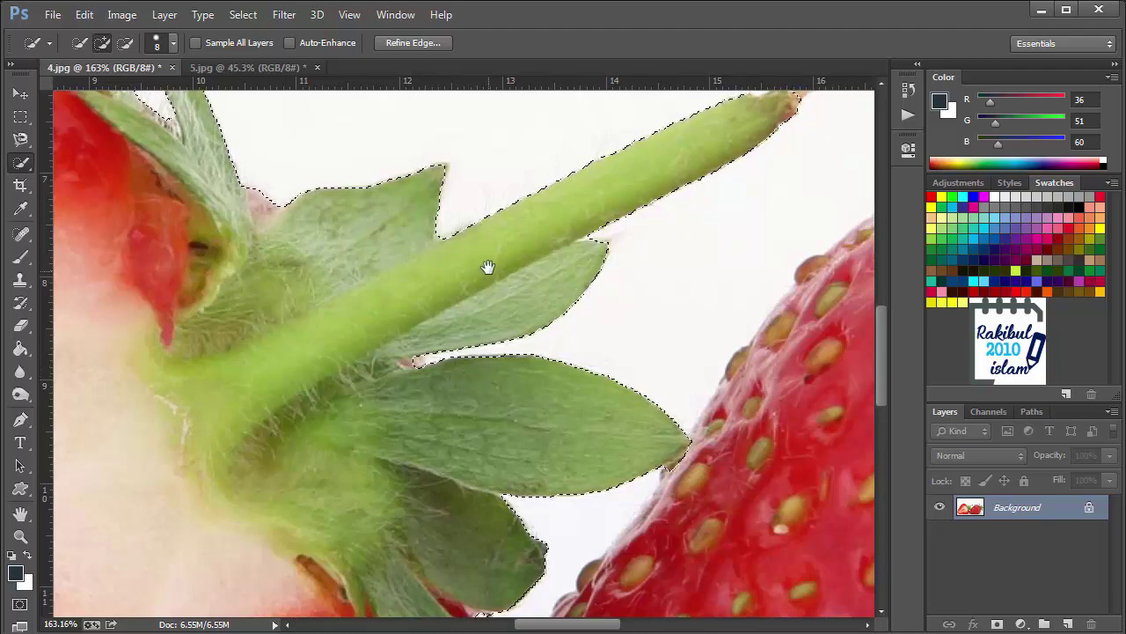
- Add the slender upper leaf tip to the strawberry selection, then view the whole image
{"action": "mouse_move", "coordinate": [487, 272]}
{"action": "left_mouse_down"}
{"action": "mouse_move", "coordinate": [528, 503]}
{"action": "mouse_move", "coordinate": [553, 478]}
{"action": "mouse_move", "coordinate": [653, 448]}
{"action": "left_mouse_up"}
{"action": "left_click_drag", "start_coordinate": [297, 344], "coordinate": [485, 461]}
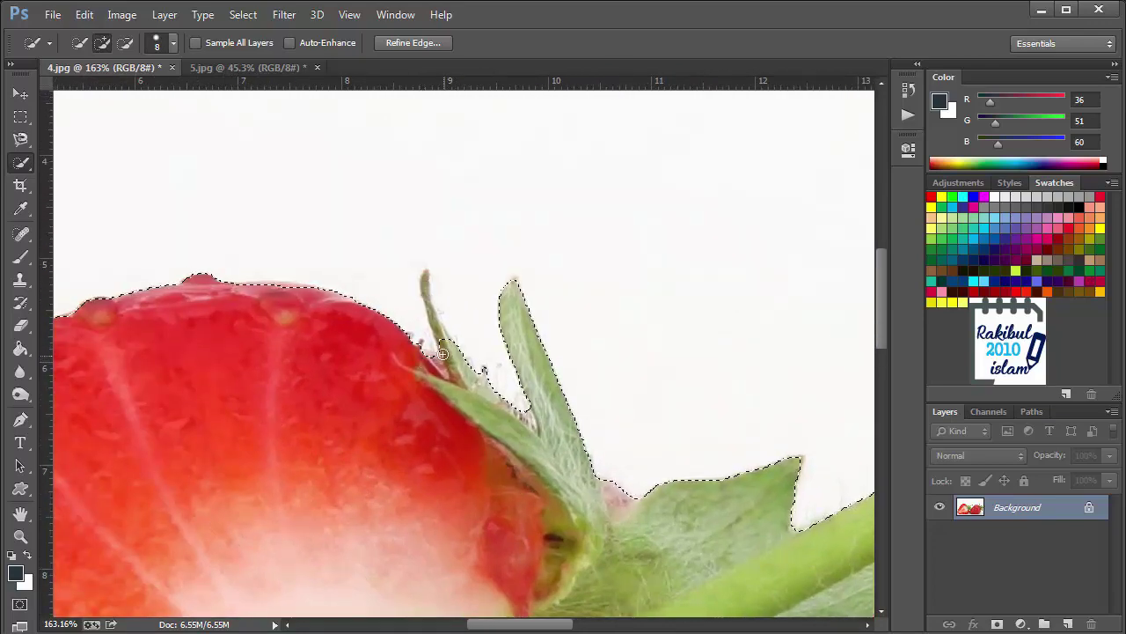
{"action": "left_click_drag", "start_coordinate": [436, 325], "coordinate": [426, 278]}
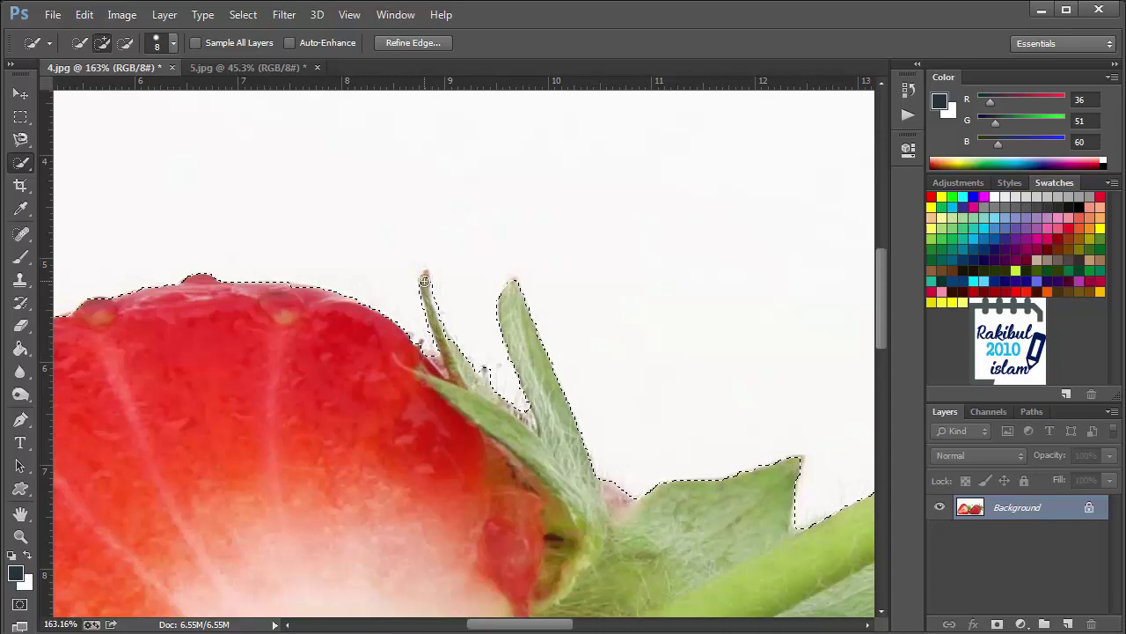
{"action": "scroll", "coordinate": [528, 369], "scroll_direction": "down", "scroll_amount": 5}
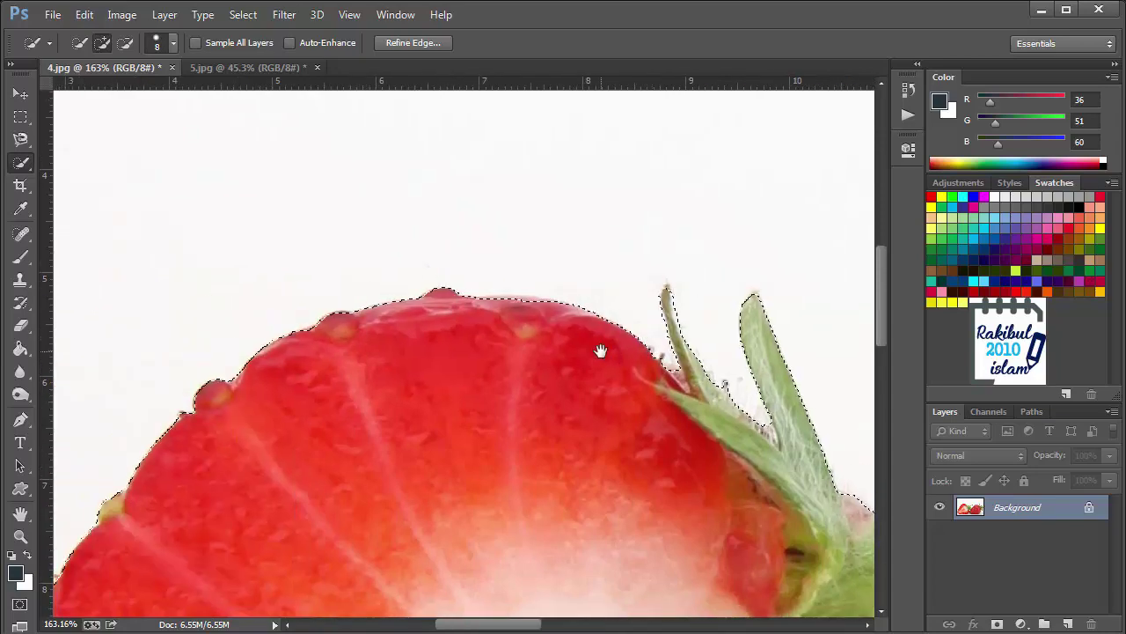
{"action": "scroll", "coordinate": [546, 361], "scroll_direction": "down", "scroll_amount": 2}
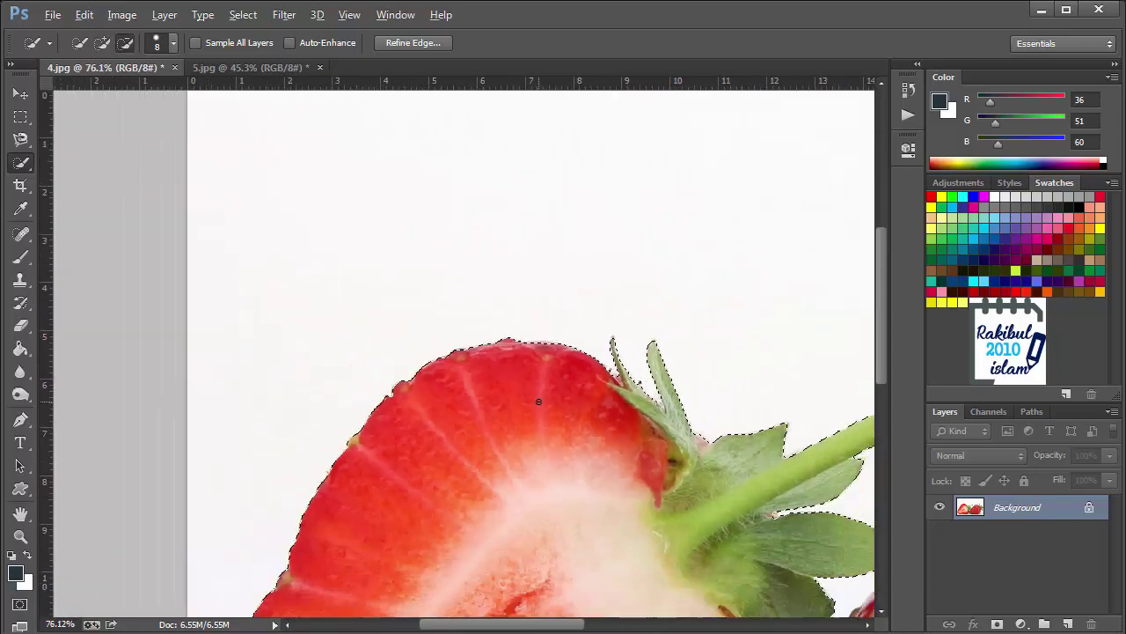
{"action": "scroll", "coordinate": [519, 366], "scroll_direction": "down", "scroll_amount": 2}
{"action": "scroll", "coordinate": [494, 370], "scroll_direction": "down", "scroll_amount": 1}
{"action": "scroll", "coordinate": [494, 371], "scroll_direction": "down", "scroll_amount": 1}
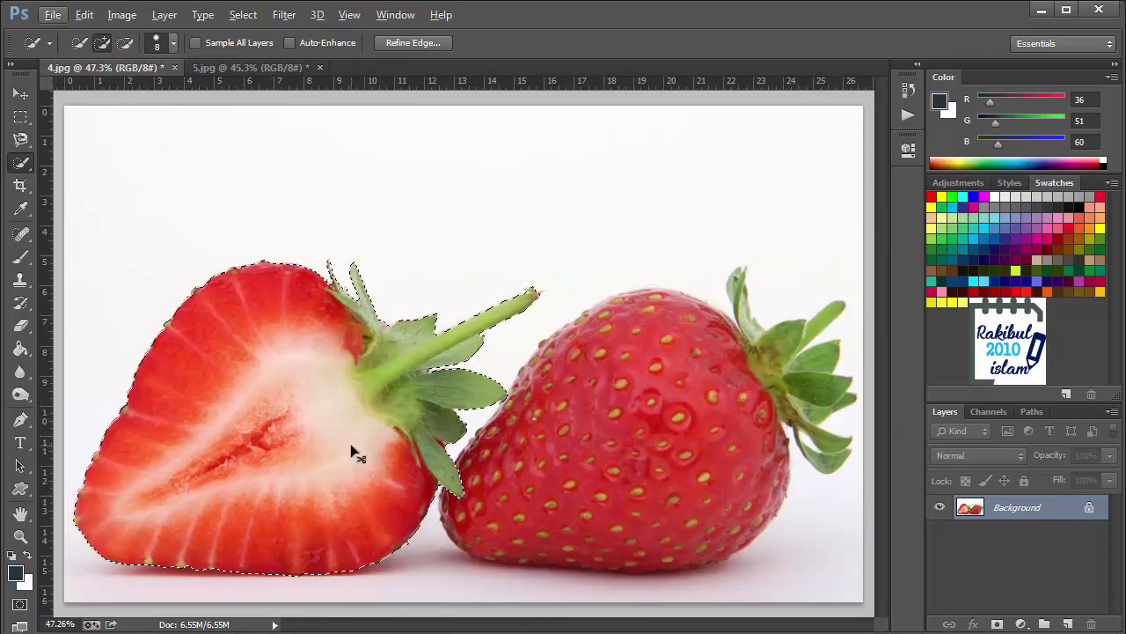
- Copy the selected strawberry half to Layer 1, shift it up-right, and load its selection
{"action": "key", "text": "ctrl+j"}
{"action": "mouse_move", "coordinate": [281, 442]}
{"action": "left_mouse_down"}
{"action": "mouse_move", "coordinate": [406, 409]}
{"action": "mouse_move", "coordinate": [469, 301]}
{"action": "left_mouse_up"}
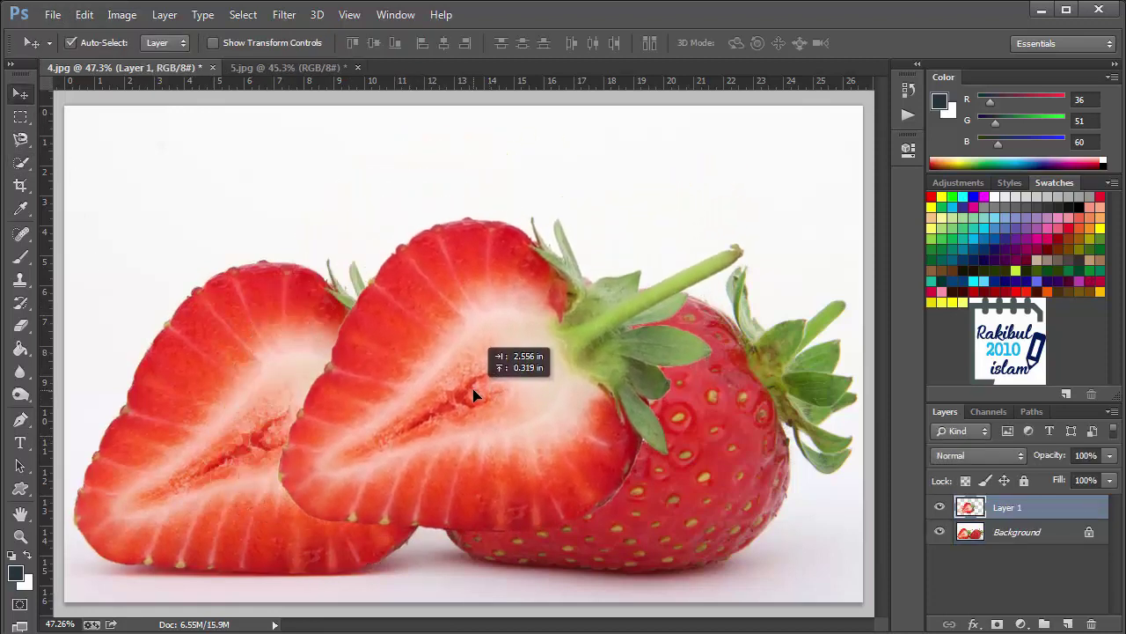
{"action": "mouse_move", "coordinate": [502, 410]}
{"action": "left_mouse_down"}
{"action": "mouse_move", "coordinate": [530, 319]}
{"action": "mouse_move", "coordinate": [428, 397]}
{"action": "mouse_move", "coordinate": [397, 402]}
{"action": "mouse_move", "coordinate": [478, 323]}
{"action": "left_mouse_up"}
{"action": "key", "text": "ctrl+z"}
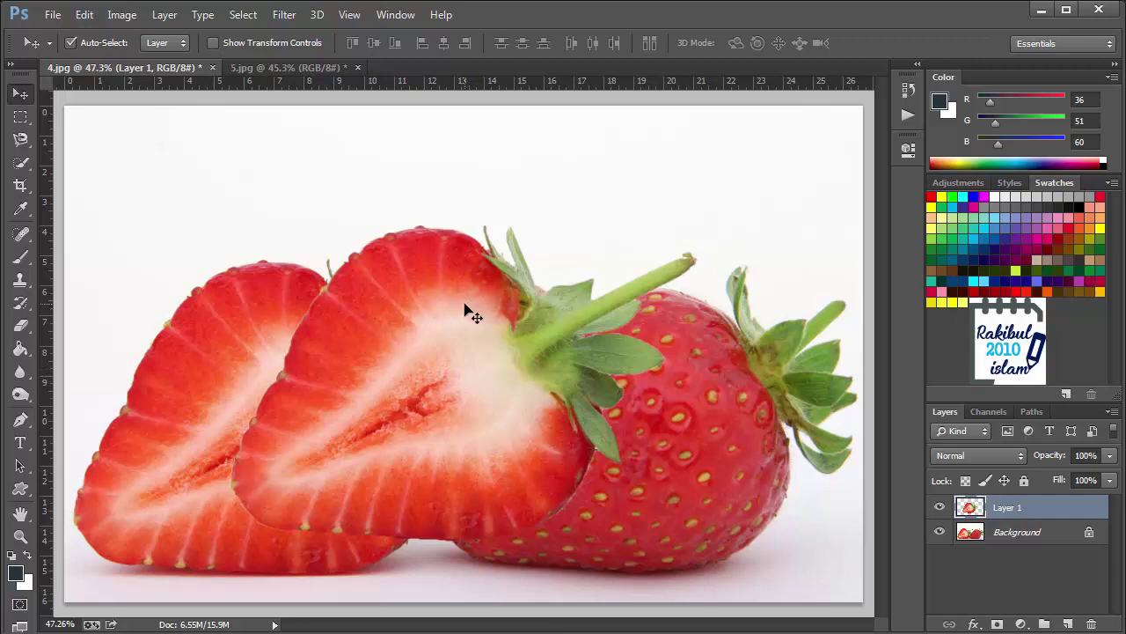
{"action": "left_click", "coordinate": [971, 511], "text": "ctrl"}
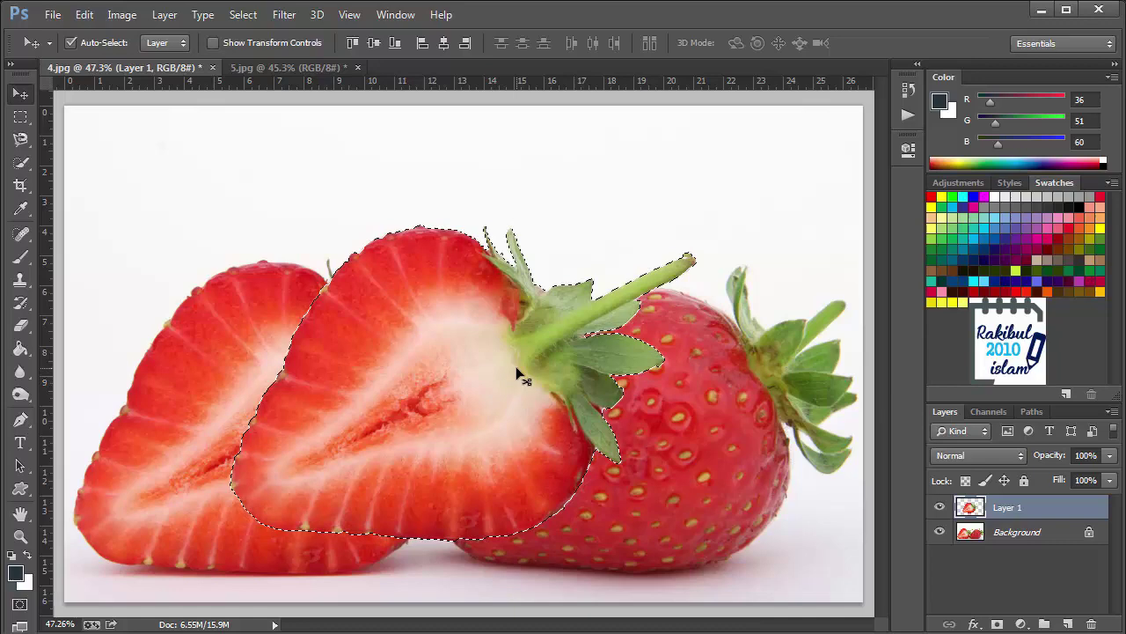
- Create a new Clipboard-preset document and paste the strawberry half into it
{"action": "key", "text": "ctrl+n"}
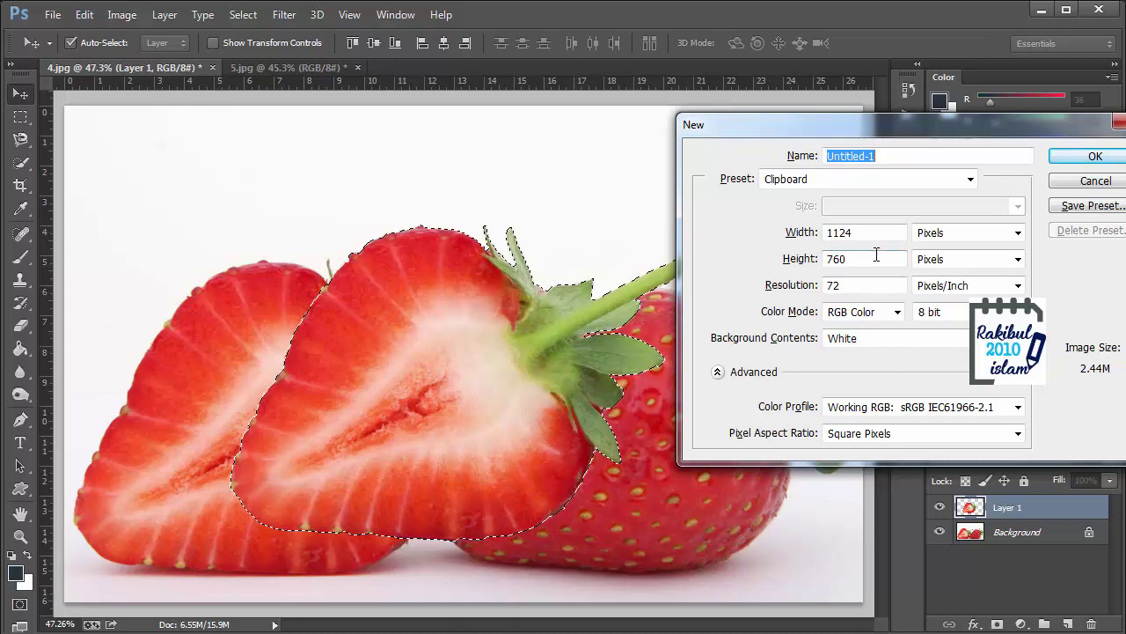
{"action": "left_click", "coordinate": [1079, 159]}
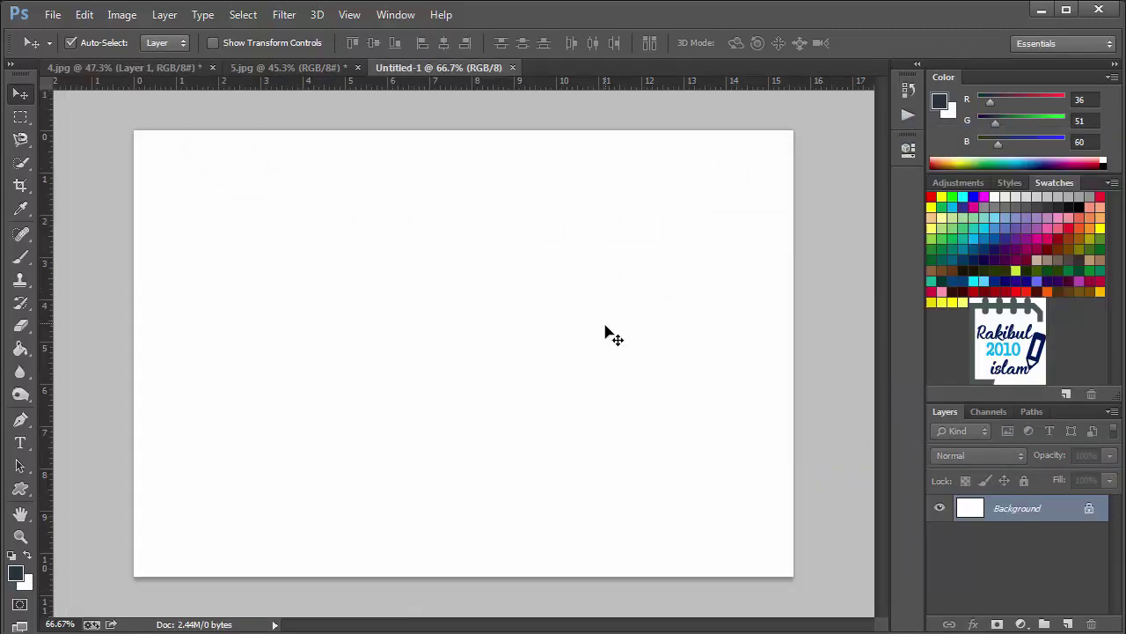
{"action": "key", "text": "ctrl+v"}
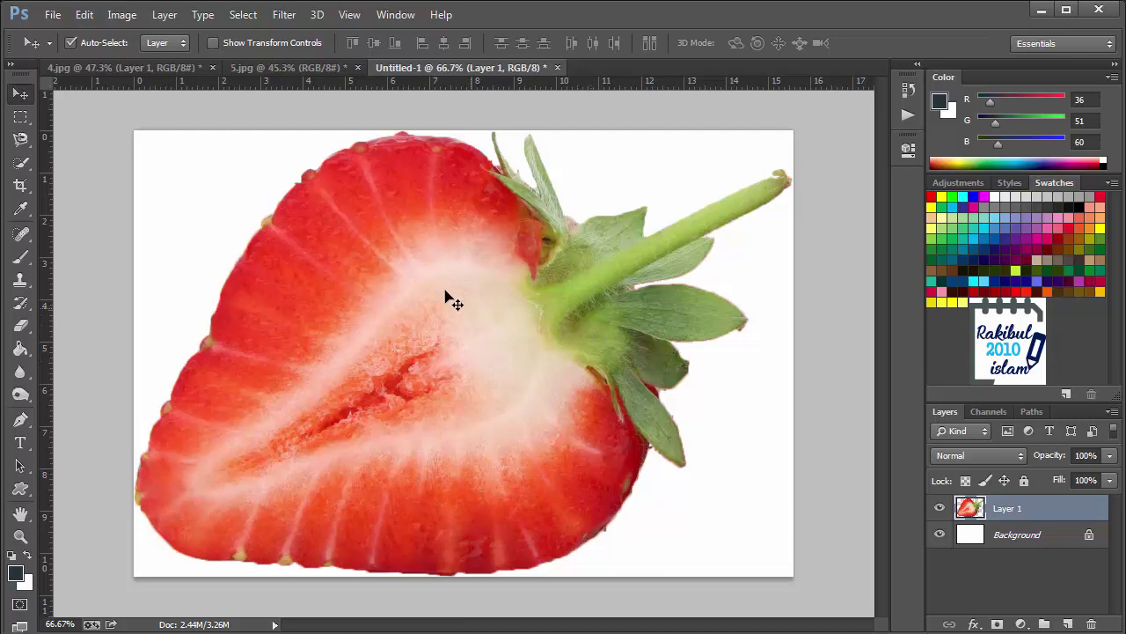
- Hide the white Background layer and save the strawberry cut-out as a PNG
{"action": "left_click", "coordinate": [940, 534]}
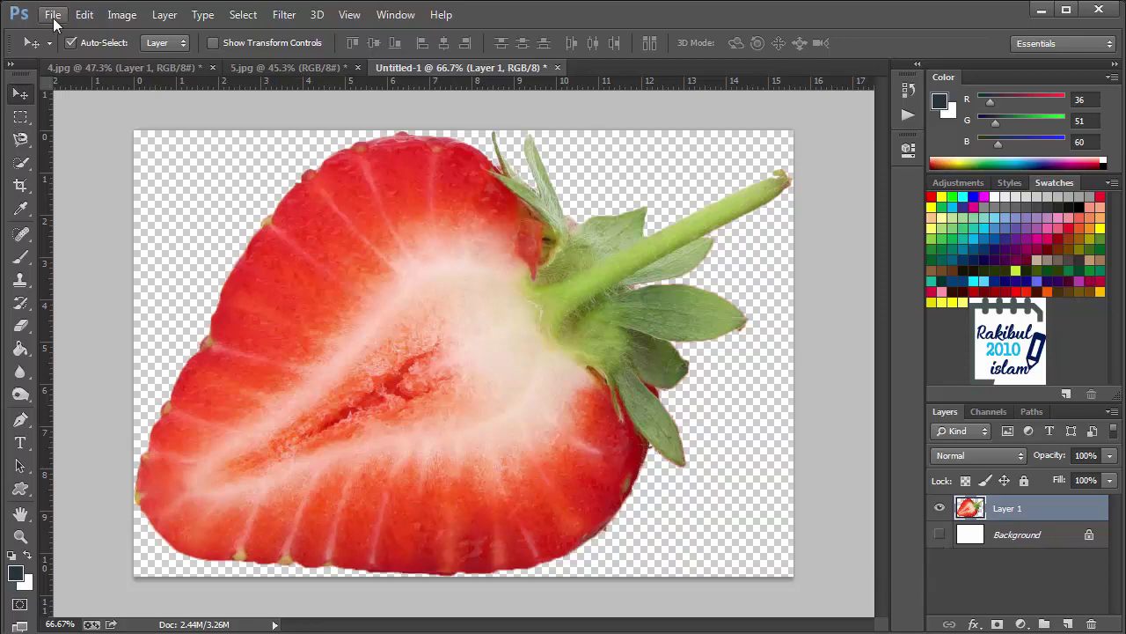
{"action": "left_click", "coordinate": [53, 16]}
{"action": "left_click", "coordinate": [120, 226]}
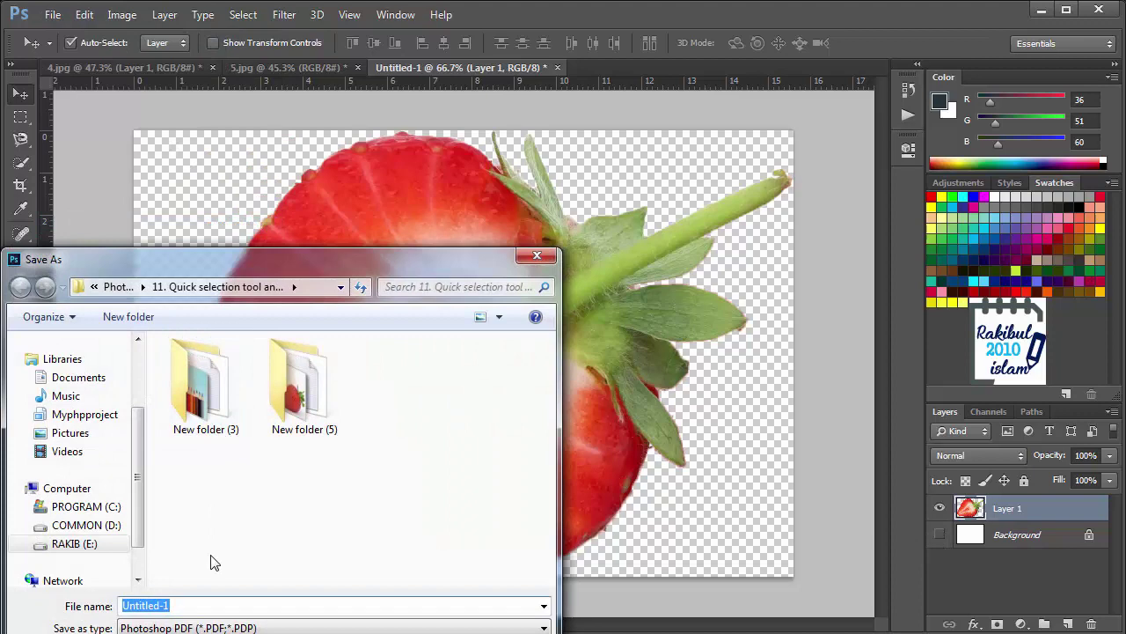
{"action": "left_click", "coordinate": [334, 627]}
{"action": "left_click", "coordinate": [177, 550]}
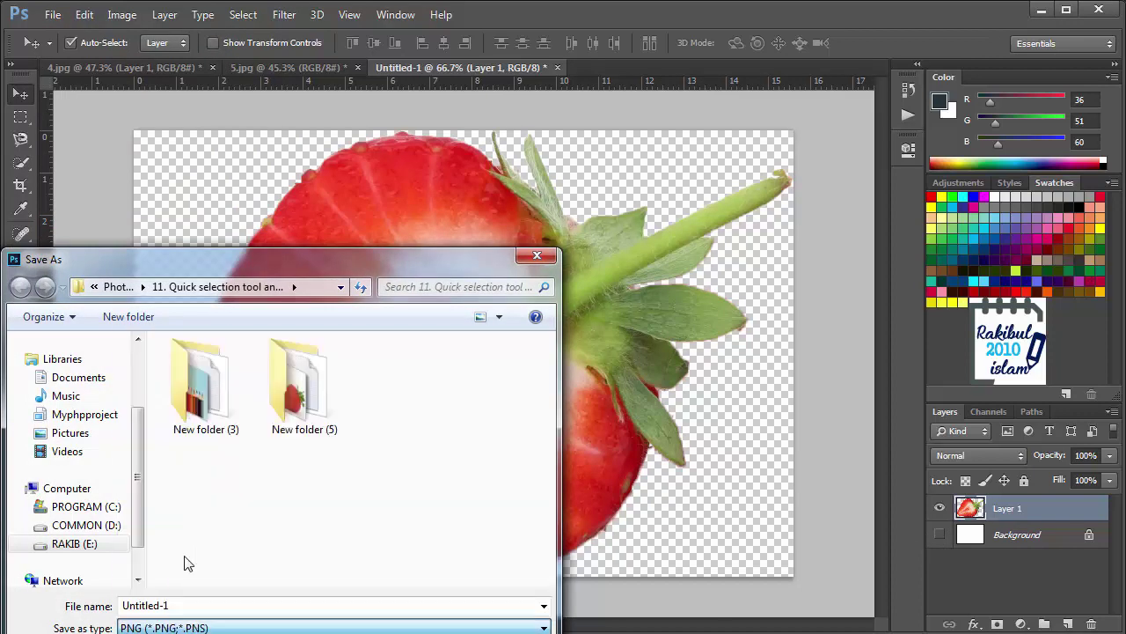
{"action": "key", "text": "Return"}
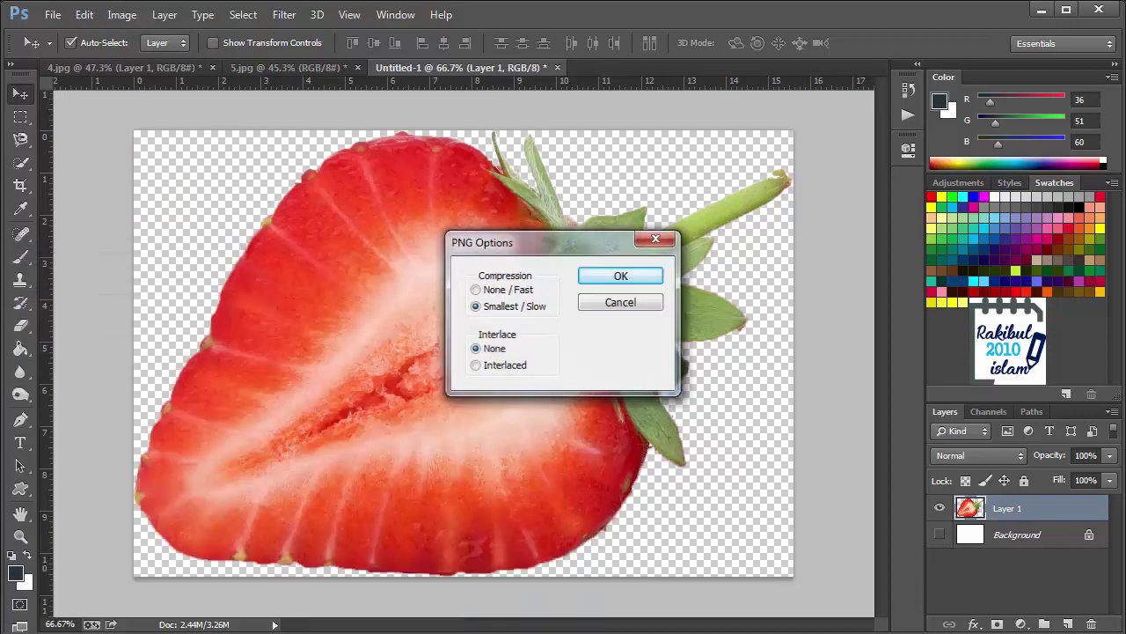
{"action": "left_click", "coordinate": [604, 276]}
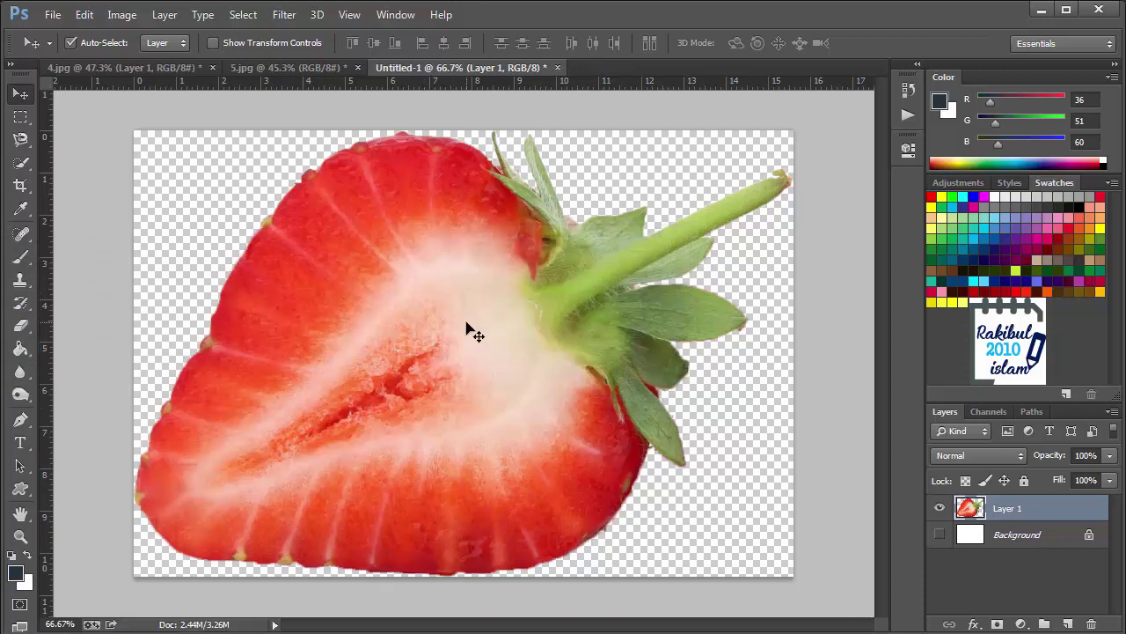
- Choose the Magic Wand tool and switch to the 5.jpg pencils image
{"action": "left_click", "coordinate": [20, 162]}
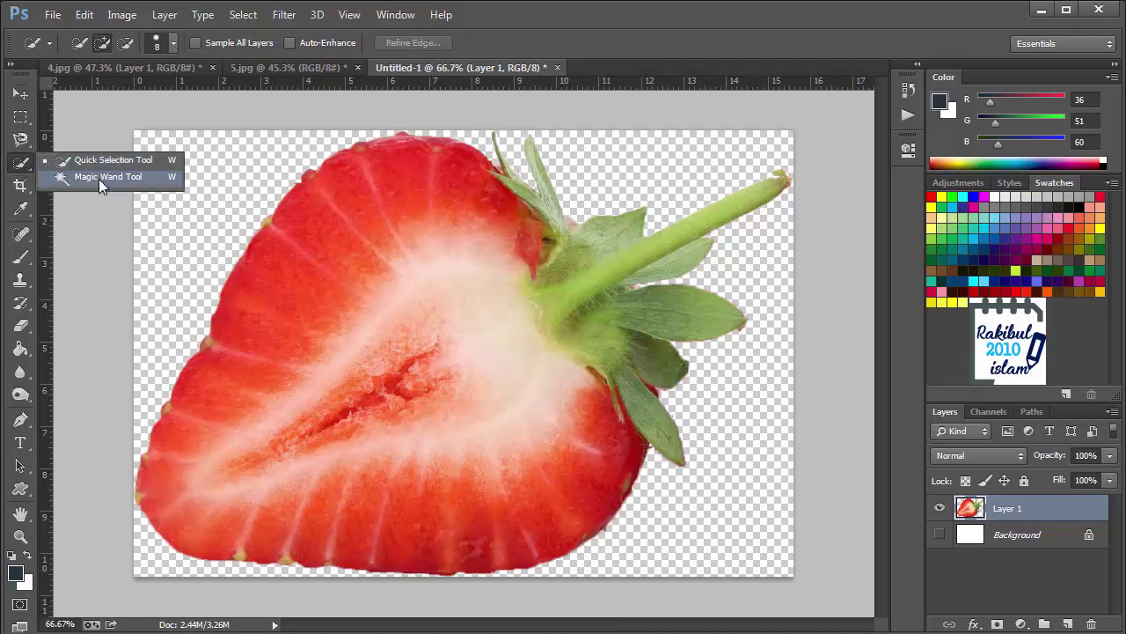
{"action": "left_click", "coordinate": [99, 177]}
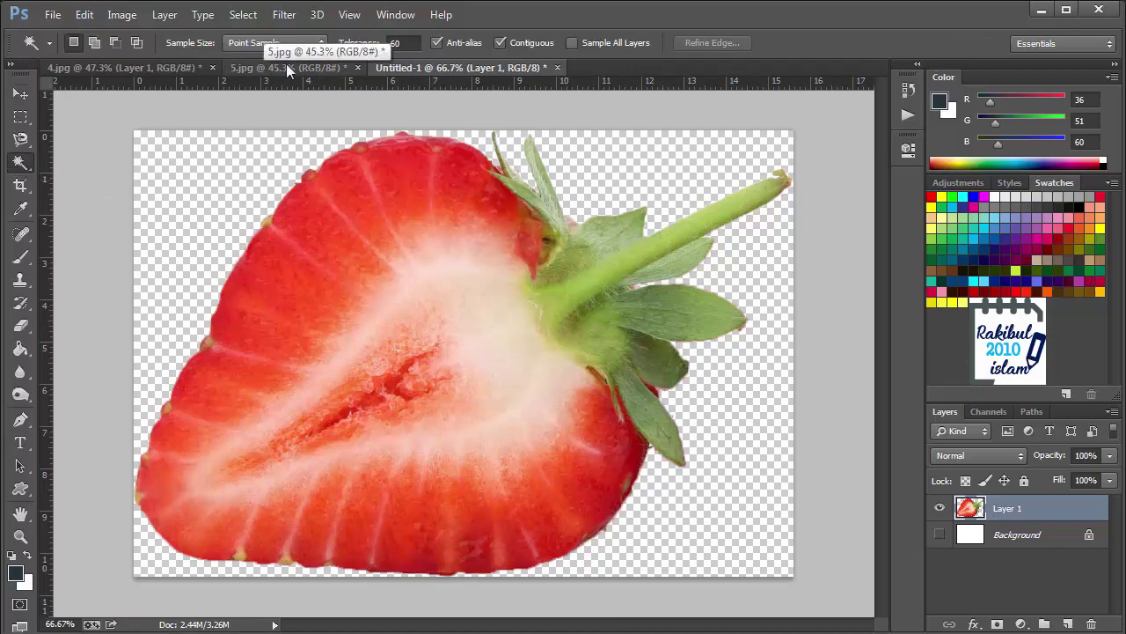
{"action": "left_click", "coordinate": [290, 68]}
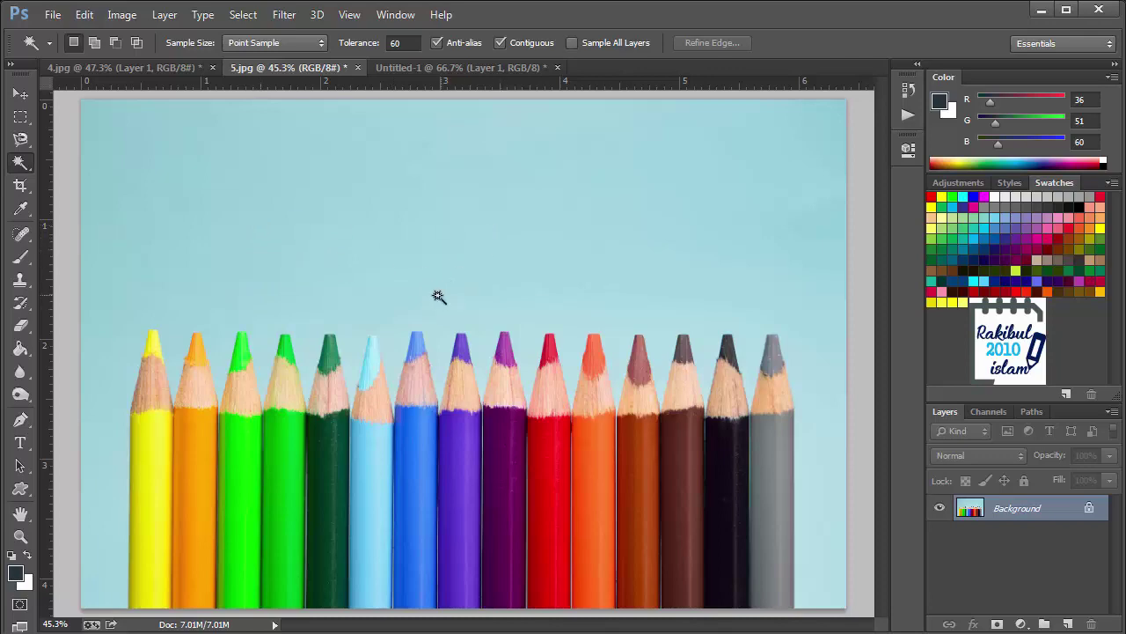
{"action": "left_click", "coordinate": [452, 248]}
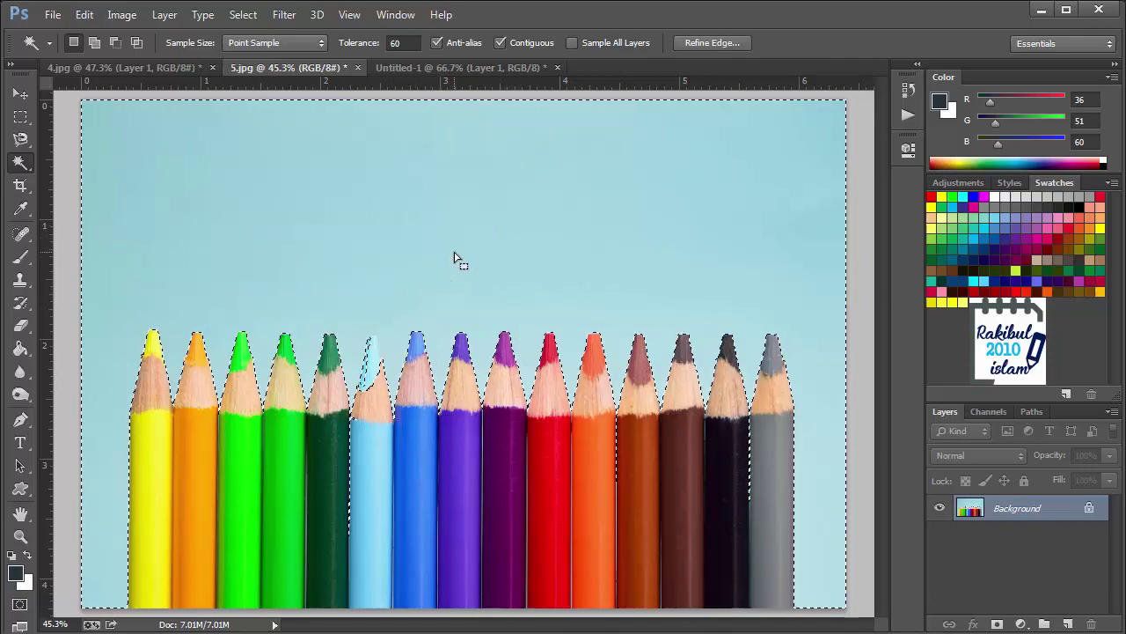
{"action": "key", "text": "alt"}
{"action": "key", "text": "alt"}
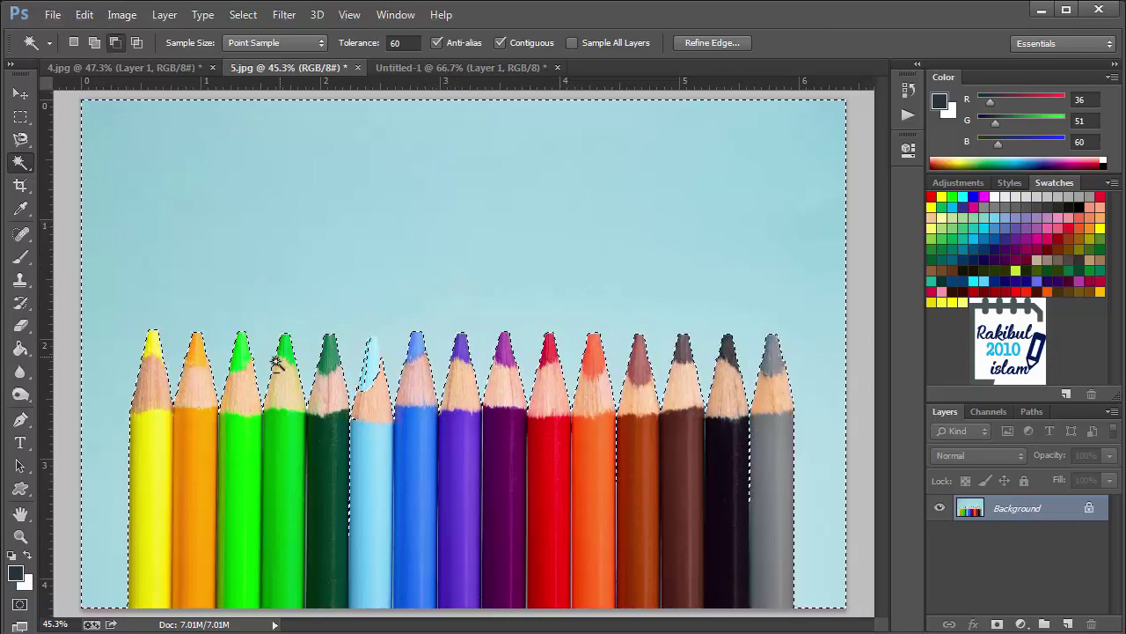
{"action": "scroll", "coordinate": [193, 428], "scroll_direction": "up", "scroll_amount": 2}
{"action": "scroll", "coordinate": [202, 428], "scroll_direction": "up", "scroll_amount": 2}
{"action": "scroll", "coordinate": [201, 427], "scroll_direction": "up", "scroll_amount": 2}
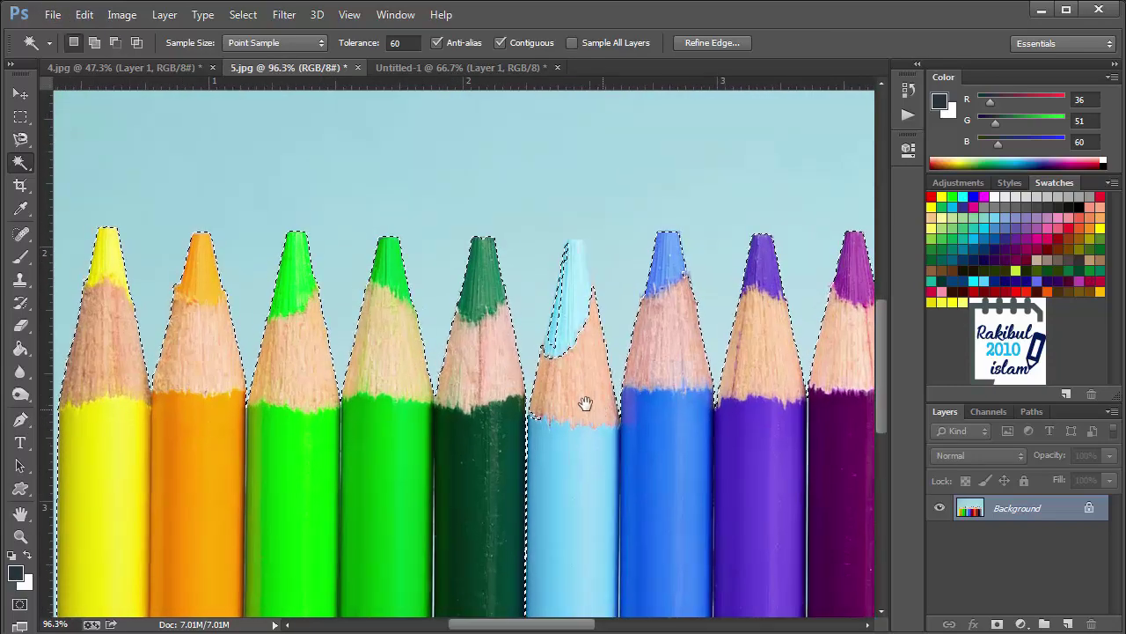
{"action": "left_click_drag", "start_coordinate": [585, 404], "coordinate": [332, 352]}
{"action": "left_click_drag", "start_coordinate": [734, 267], "coordinate": [520, 296]}
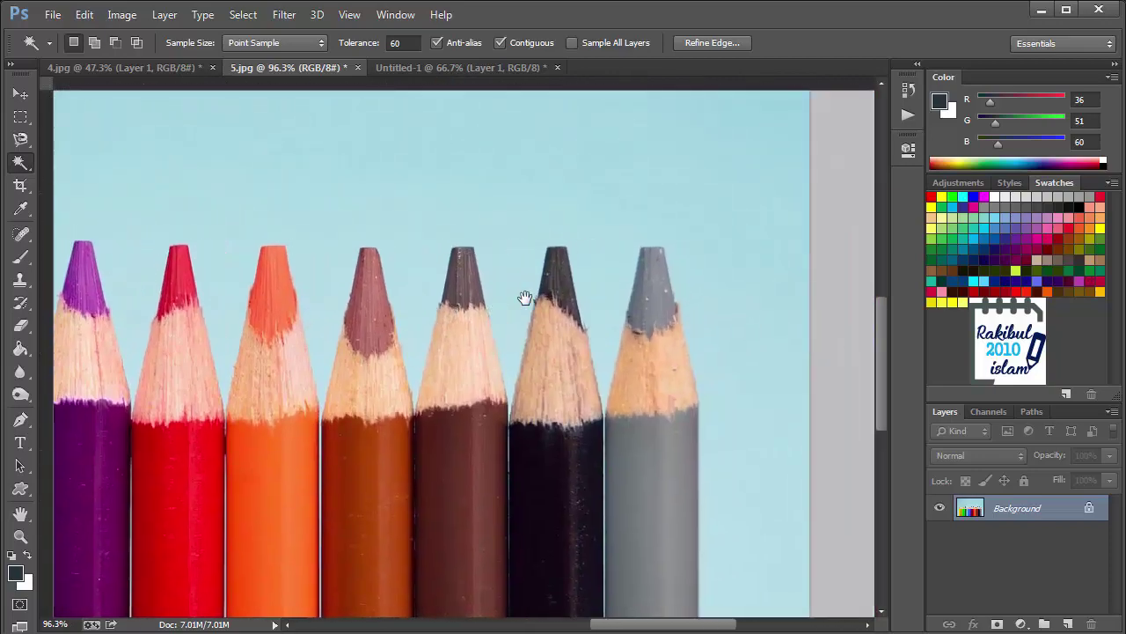
{"action": "left_click_drag", "start_coordinate": [346, 377], "coordinate": [714, 320]}
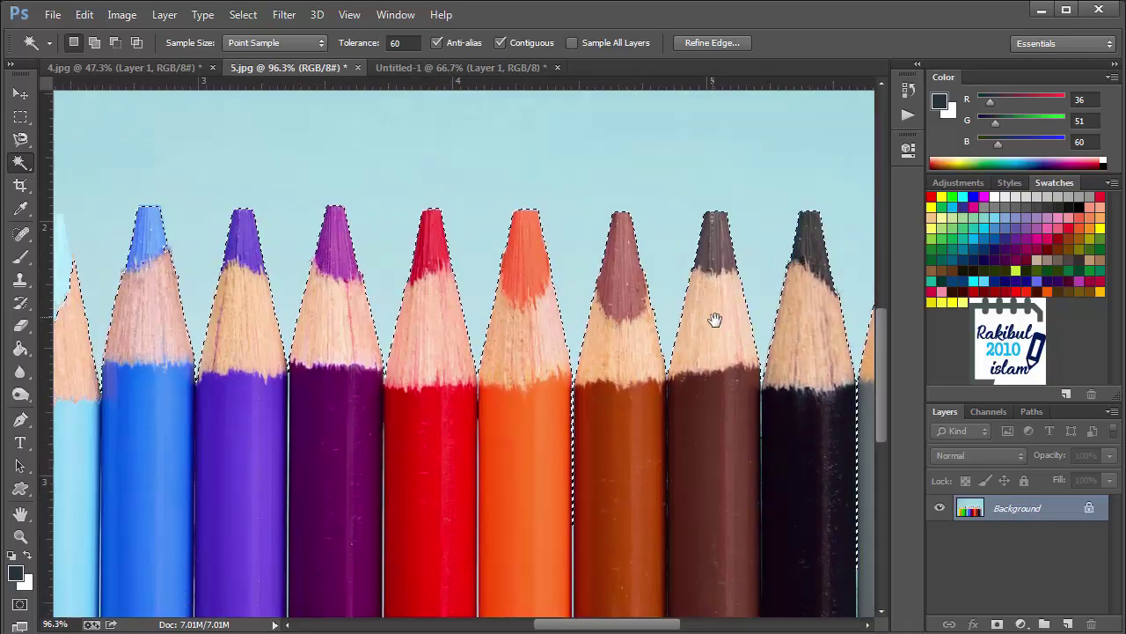
{"action": "left_click_drag", "start_coordinate": [373, 307], "coordinate": [649, 327]}
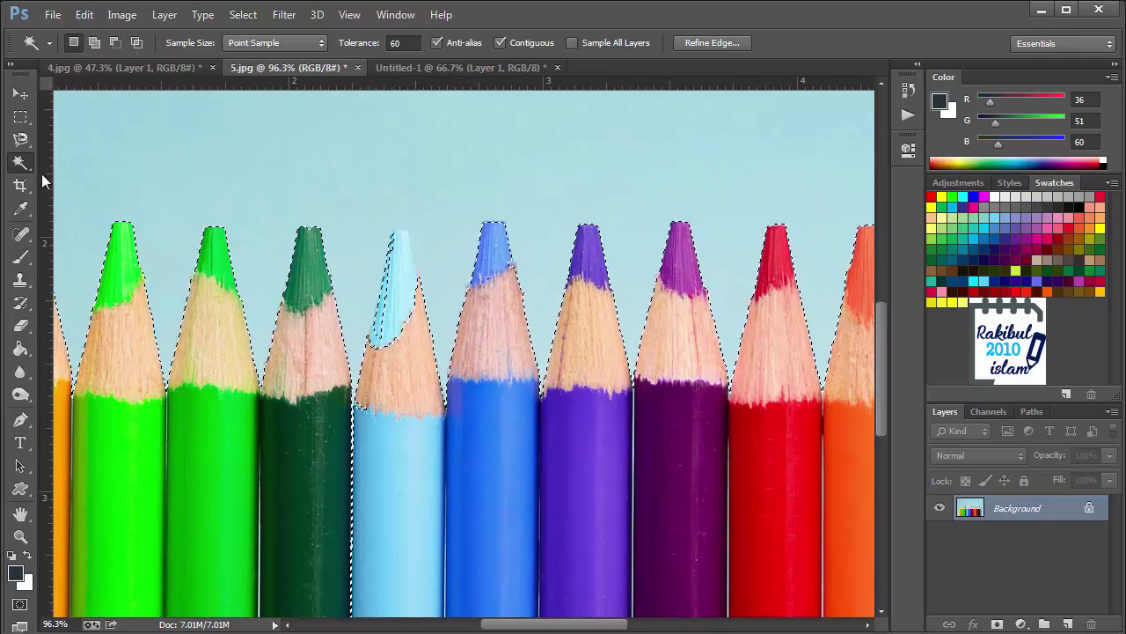
- With Quick Selection, add and Alt-subtract areas to refine the selection around the light-blue pencil tip
{"action": "right_click", "coordinate": [20, 162]}
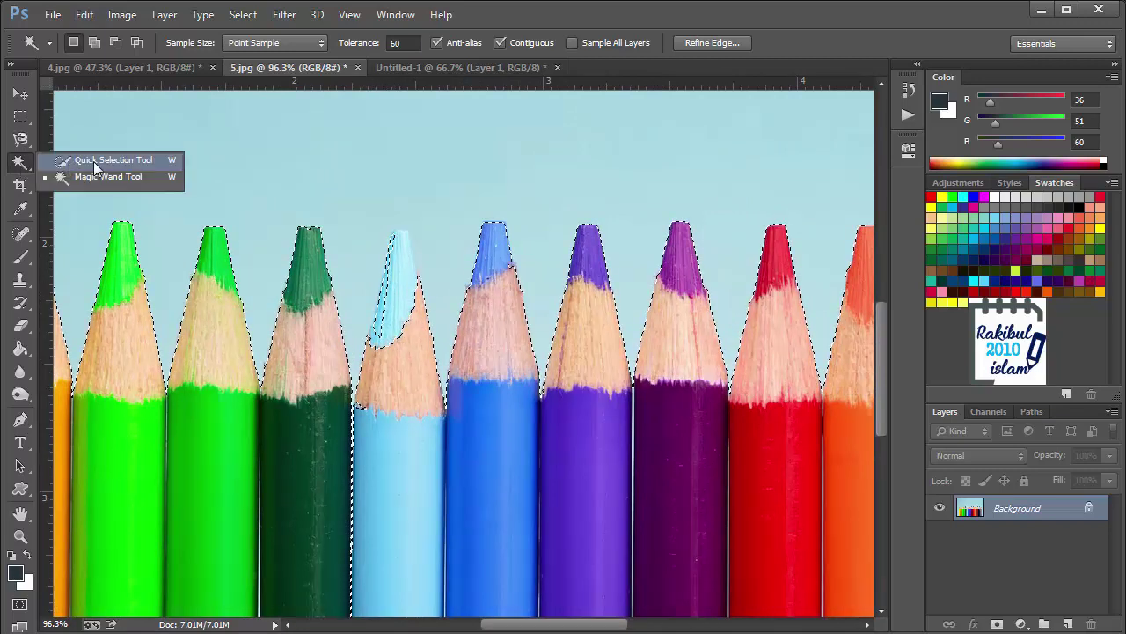
{"action": "left_click", "coordinate": [93, 161]}
{"action": "scroll", "coordinate": [399, 343], "scroll_direction": "up", "scroll_amount": 5}
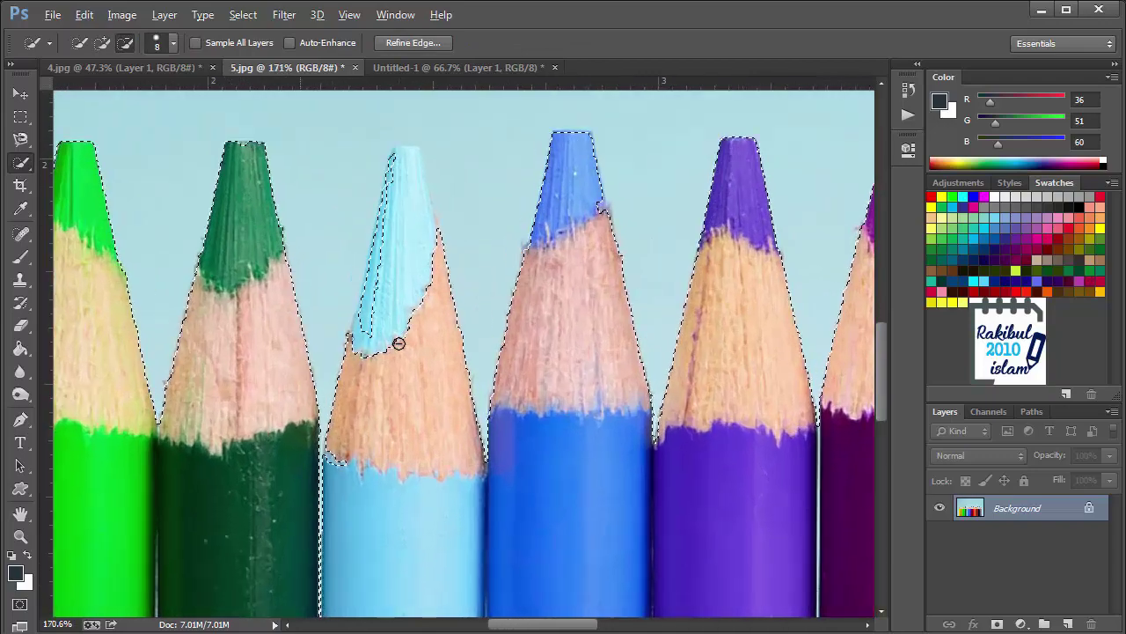
{"action": "scroll", "coordinate": [399, 343], "scroll_direction": "up", "scroll_amount": 1}
{"action": "left_click_drag", "start_coordinate": [392, 290], "coordinate": [387, 329]}
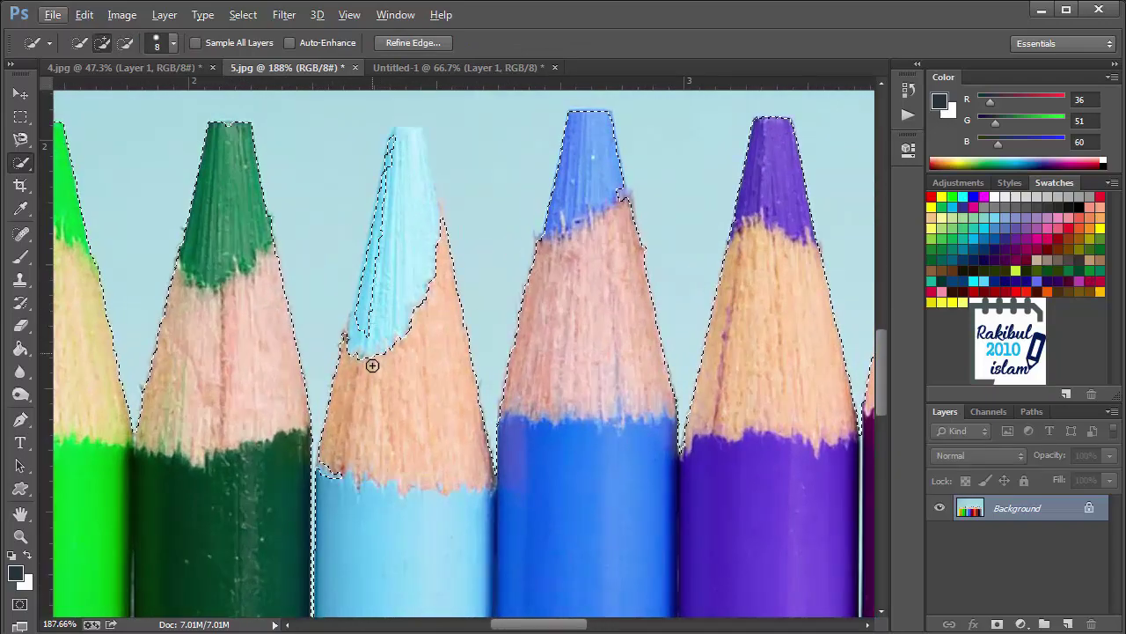
{"action": "key", "text": "alt"}
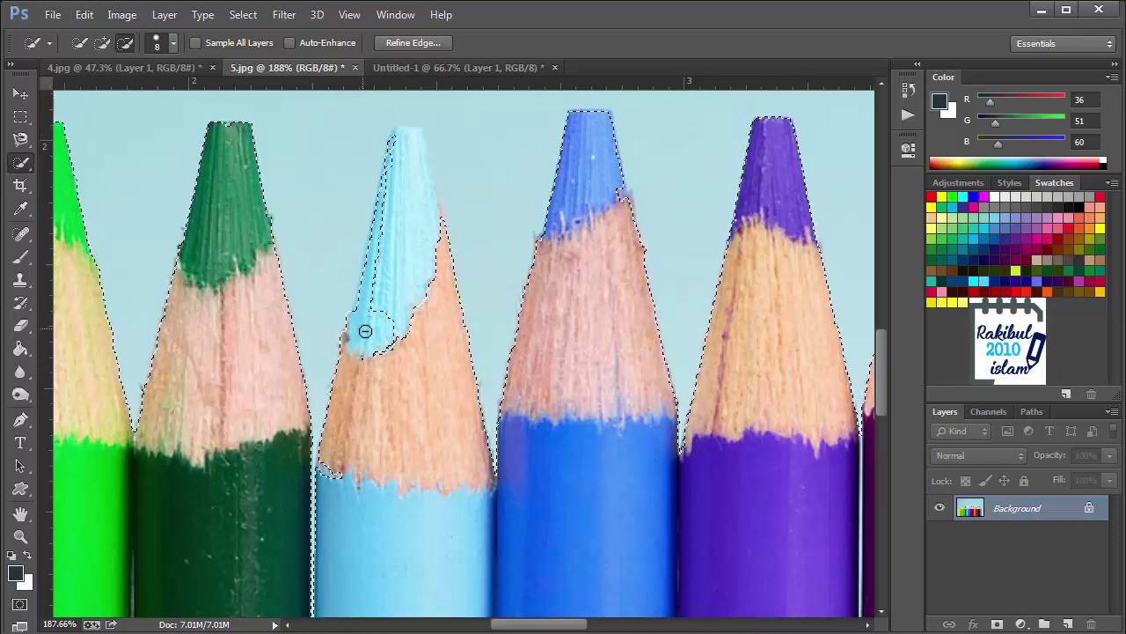
{"action": "left_click_drag", "start_coordinate": [364, 327], "coordinate": [410, 170]}
{"action": "key", "text": "alt"}
{"action": "left_click_drag", "start_coordinate": [418, 247], "coordinate": [431, 269]}
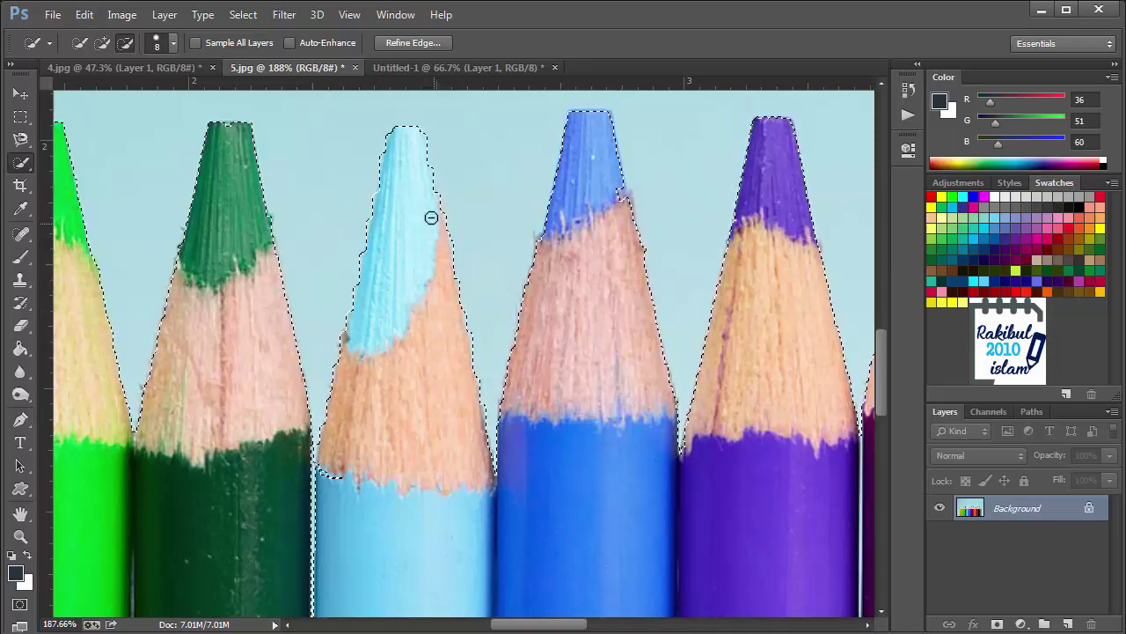
- Remove the background bumps from the selection at the blue and dark-green pencil tips
{"action": "scroll", "coordinate": [422, 255], "scroll_direction": "down", "scroll_amount": 3}
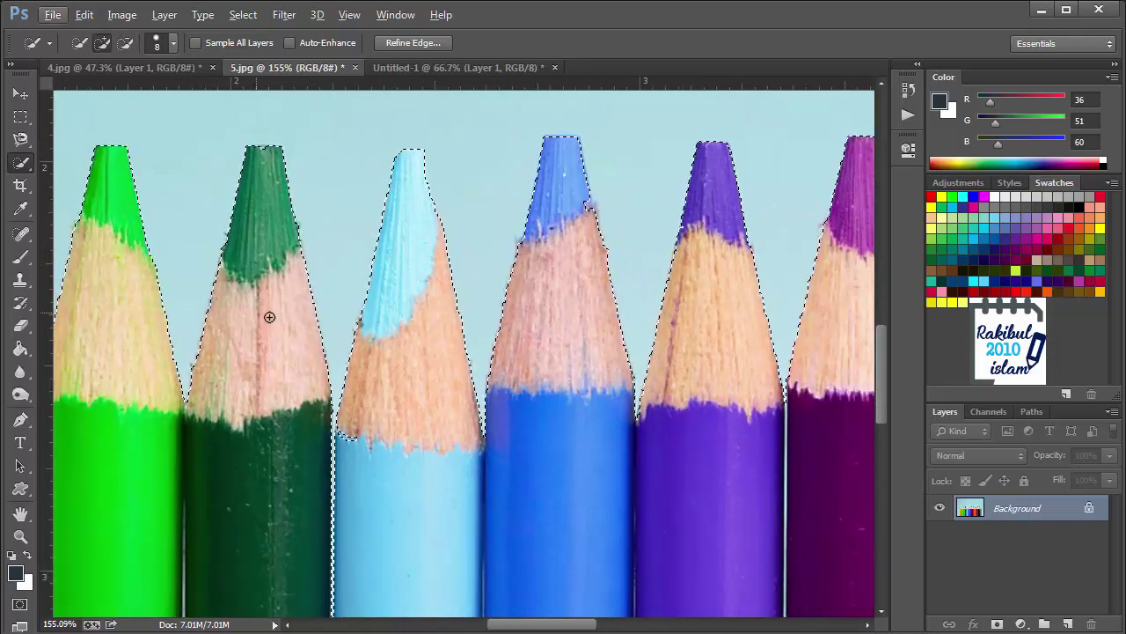
{"action": "left_click", "coordinate": [581, 199], "text": "alt"}
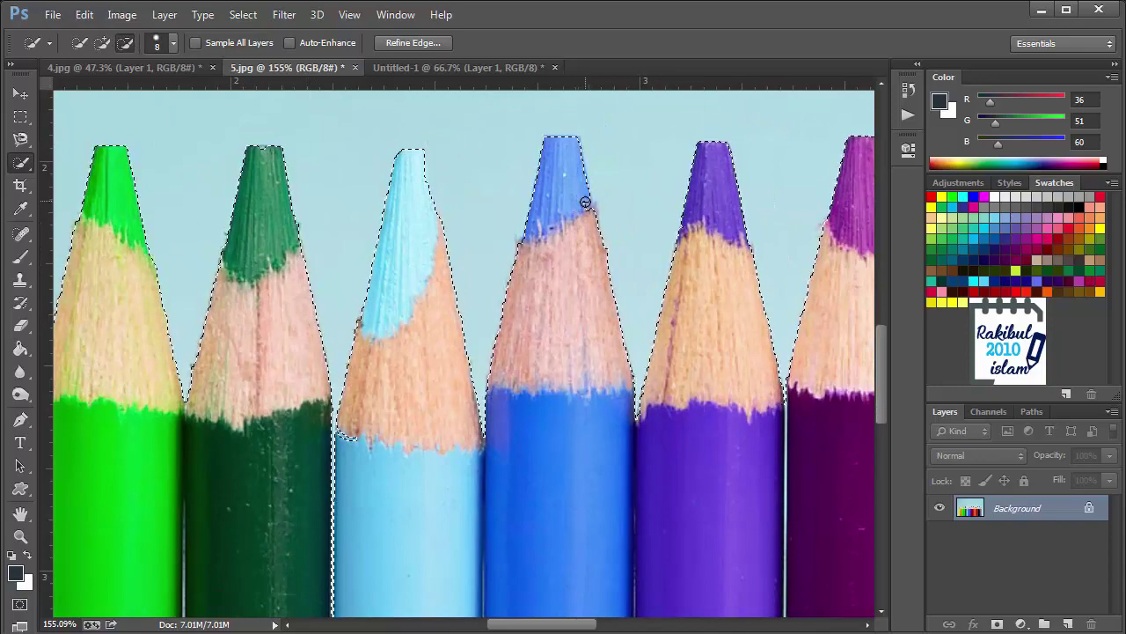
{"action": "scroll", "coordinate": [444, 255], "scroll_direction": "down", "scroll_amount": 3}
{"action": "left_click_drag", "start_coordinate": [444, 330], "coordinate": [664, 319]}
{"action": "scroll", "coordinate": [543, 203], "scroll_direction": "up", "scroll_amount": 2}
{"action": "scroll", "coordinate": [546, 208], "scroll_direction": "up", "scroll_amount": 2}
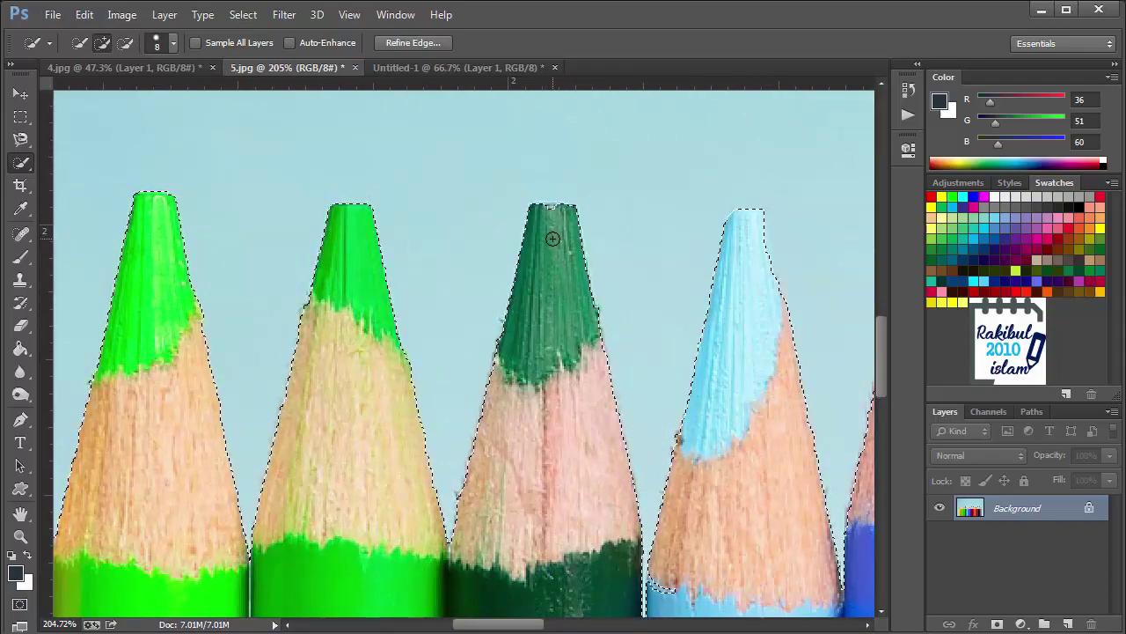
{"action": "left_click", "coordinate": [549, 208], "text": "alt"}
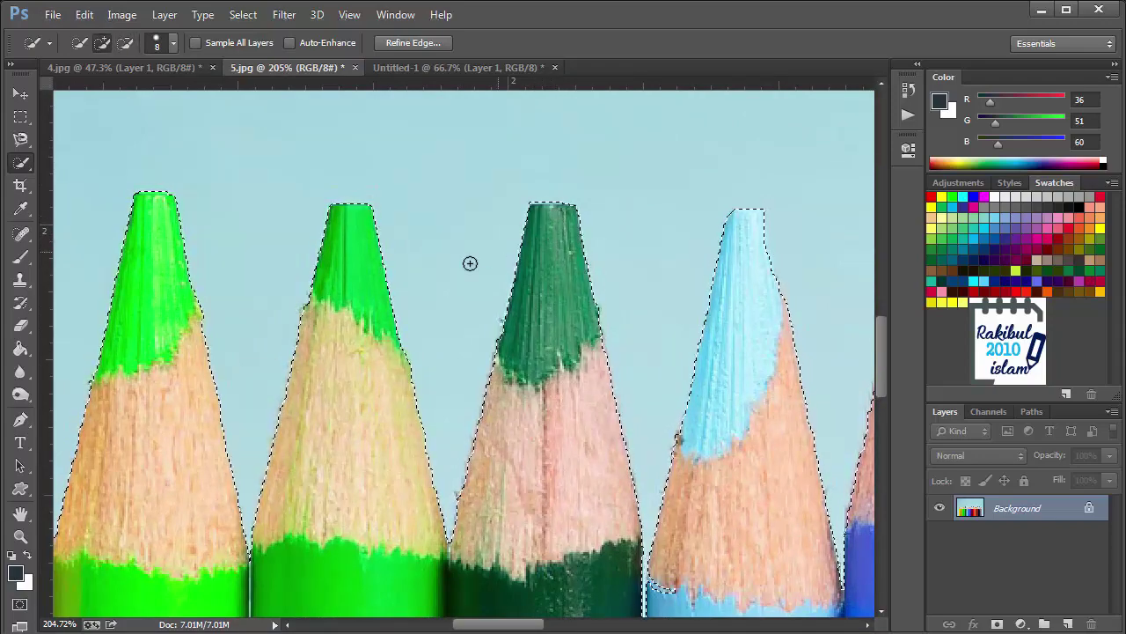
{"action": "scroll", "coordinate": [470, 263], "scroll_direction": "down", "scroll_amount": 2}
{"action": "scroll", "coordinate": [423, 292], "scroll_direction": "down", "scroll_amount": 2}
{"action": "left_click_drag", "start_coordinate": [713, 376], "coordinate": [457, 391]}
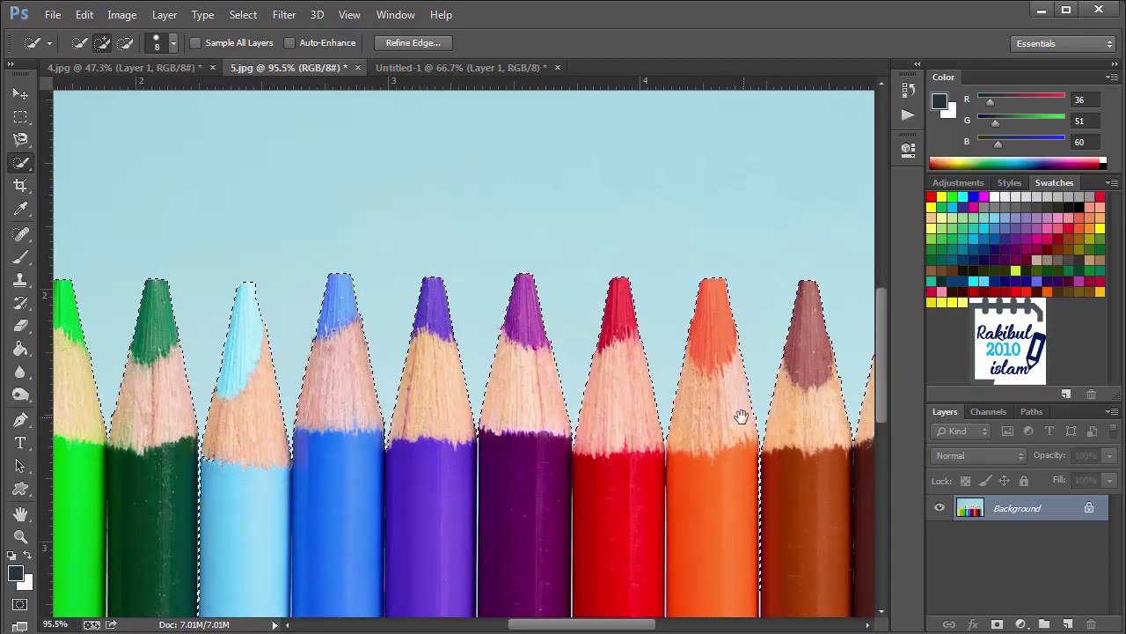
{"action": "left_click_drag", "start_coordinate": [742, 416], "coordinate": [408, 344]}
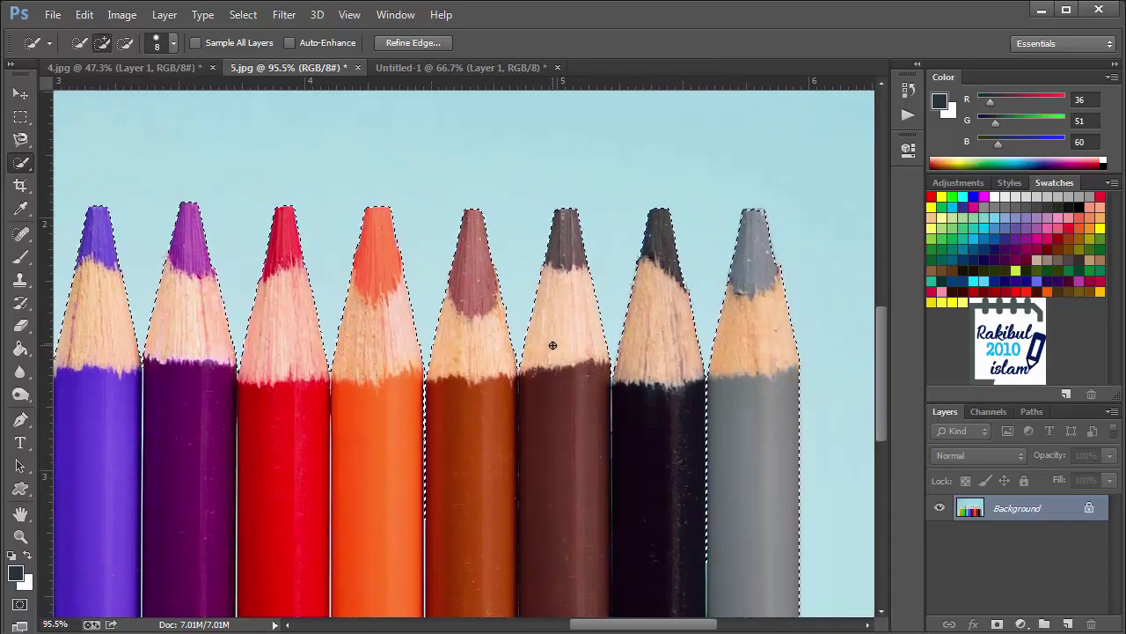
{"action": "scroll", "coordinate": [583, 334], "scroll_direction": "down", "scroll_amount": 2}
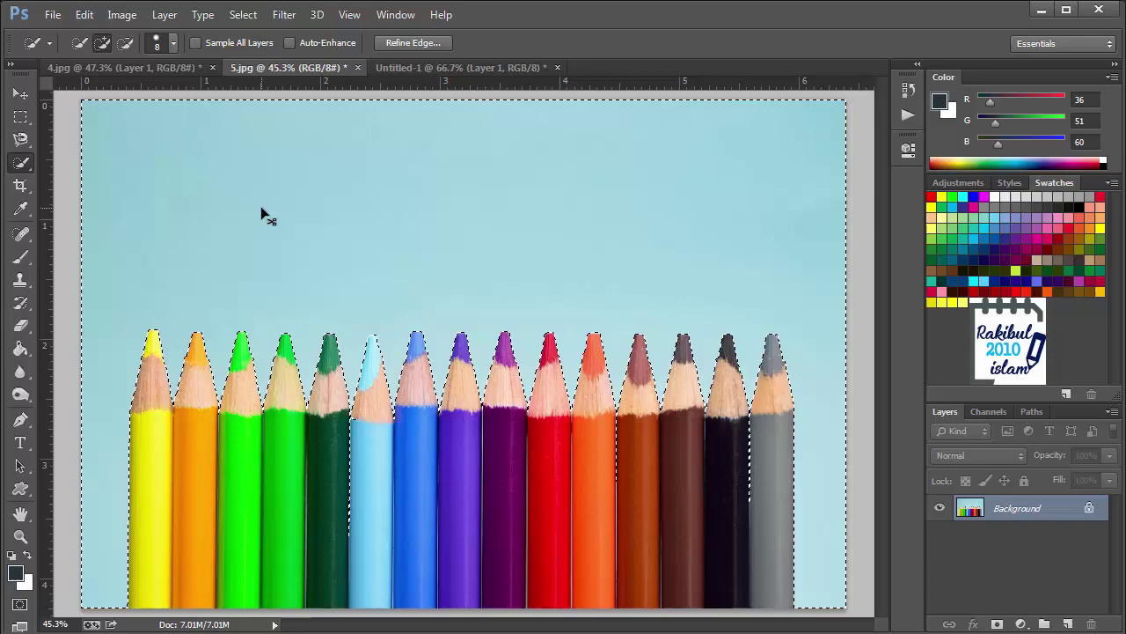
- Alt-click the sky to drop it and the canvas border from the selection
{"action": "left_click", "coordinate": [261, 209], "text": "alt"}
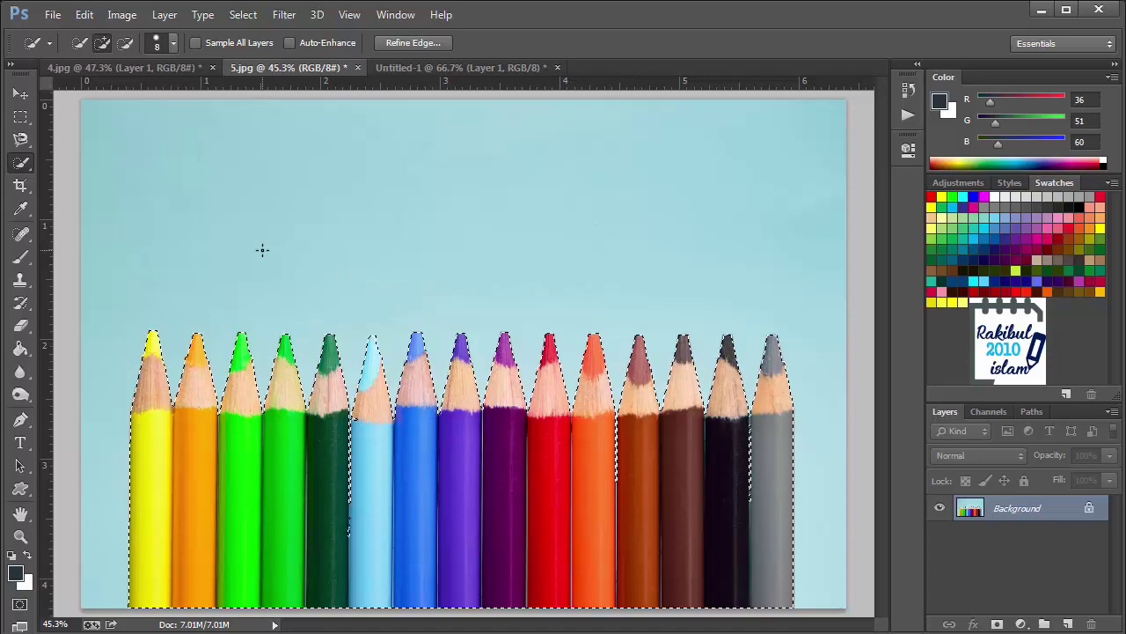
{"action": "scroll", "coordinate": [378, 466], "scroll_direction": "up", "scroll_amount": 3, "text": "alt"}
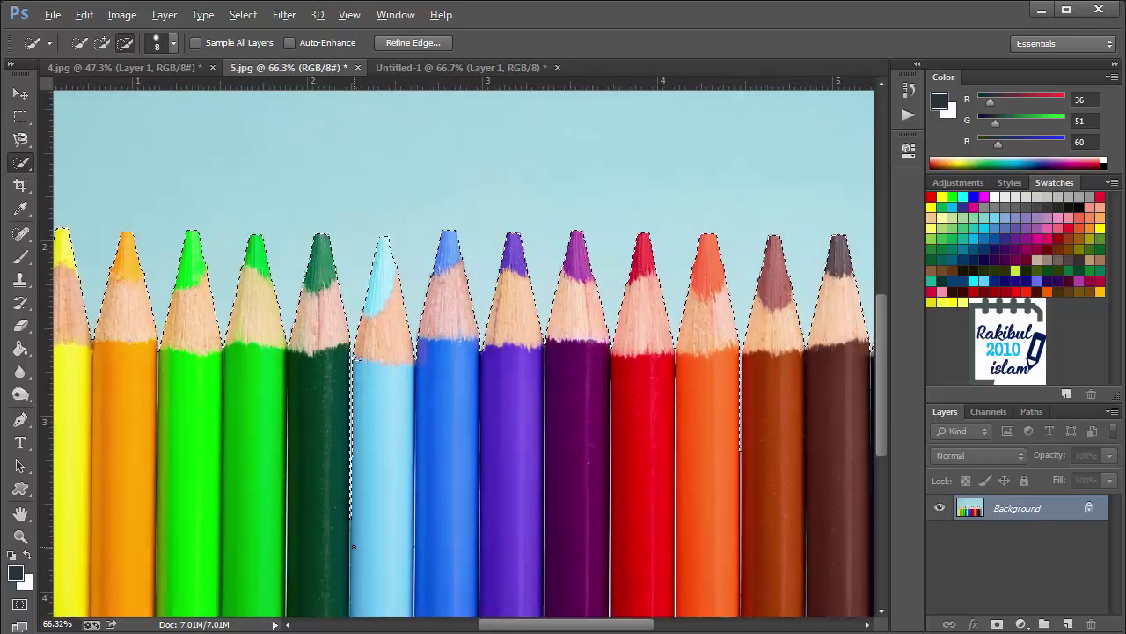
{"action": "scroll", "coordinate": [374, 465], "scroll_direction": "up", "scroll_amount": 2, "text": "alt"}
{"action": "scroll", "coordinate": [368, 462], "scroll_direction": "down", "scroll_amount": 3, "text": "alt"}
{"action": "scroll", "coordinate": [374, 387], "scroll_direction": "up", "scroll_amount": 2, "text": "alt"}
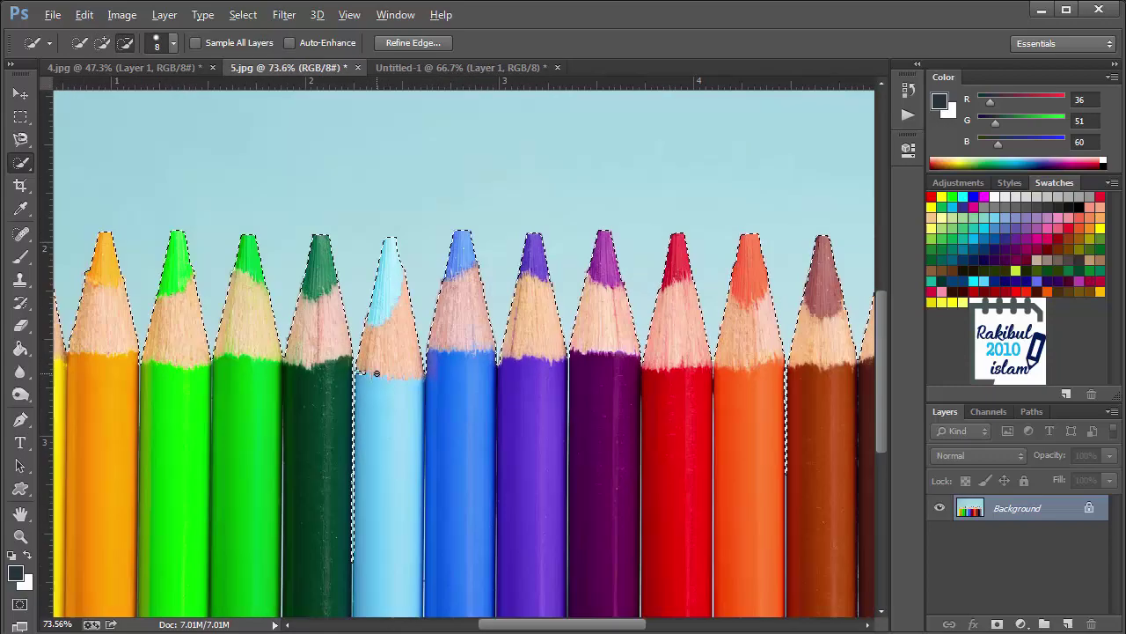
{"action": "scroll", "coordinate": [373, 375], "scroll_direction": "up", "scroll_amount": 2, "text": "alt"}
{"action": "scroll", "coordinate": [361, 375], "scroll_direction": "up", "scroll_amount": 2, "text": "alt"}
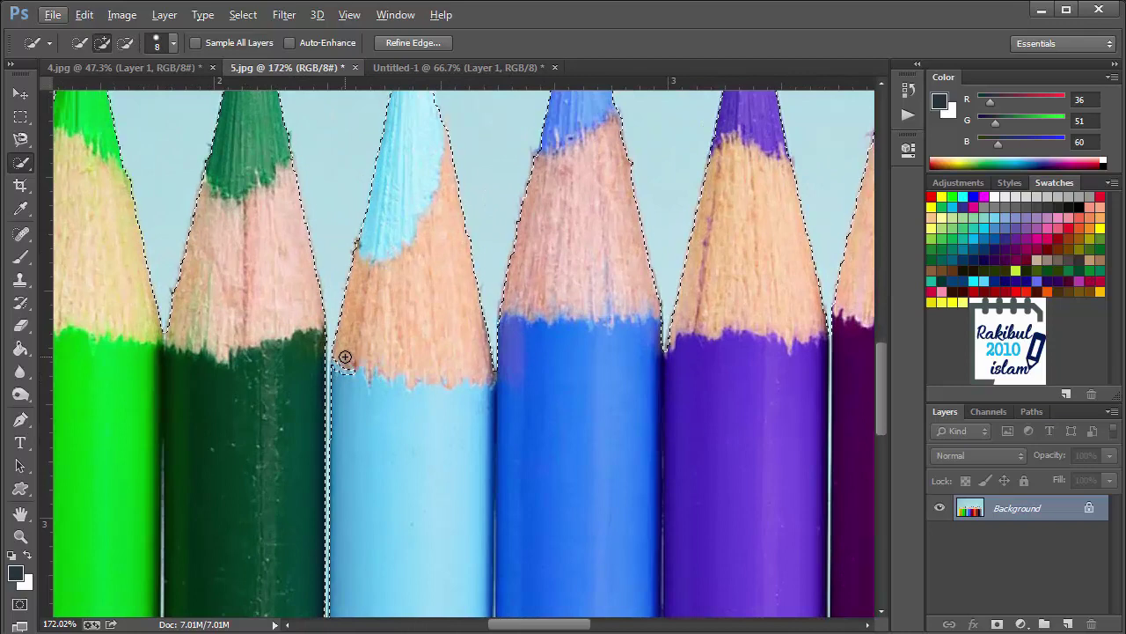
- Touch up the selection along the light-blue pencil's left edge
{"action": "left_click_drag", "start_coordinate": [341, 360], "coordinate": [341, 370]}
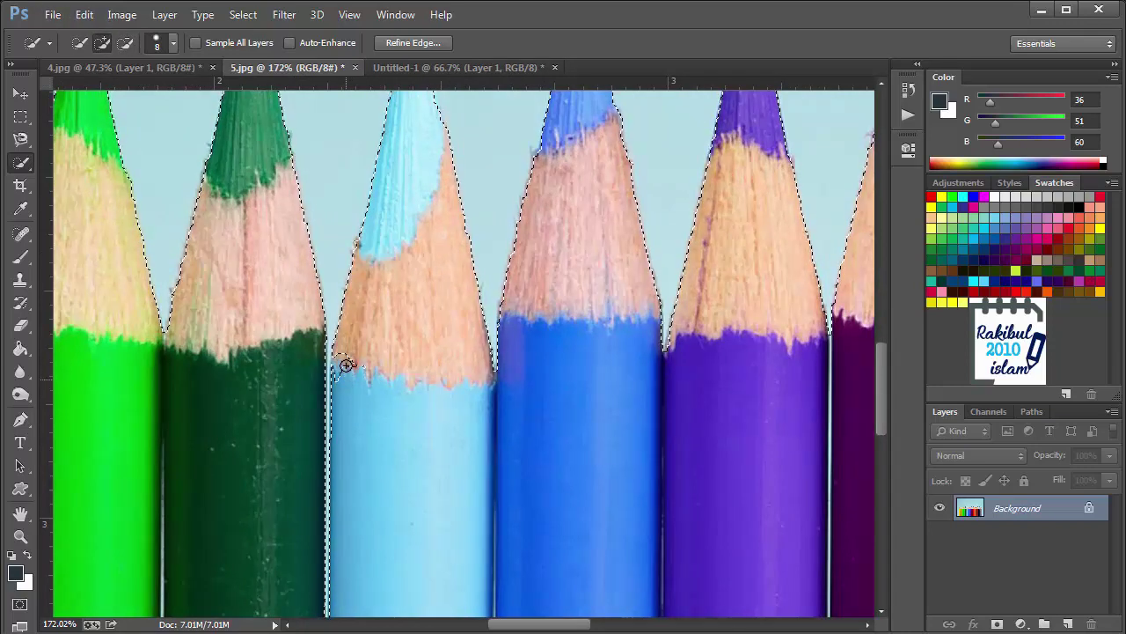
{"action": "left_click_drag", "start_coordinate": [347, 365], "coordinate": [346, 376]}
{"action": "scroll", "coordinate": [410, 373], "scroll_direction": "down", "scroll_amount": 5}
{"action": "scroll", "coordinate": [396, 356], "scroll_direction": "down", "scroll_amount": 3}
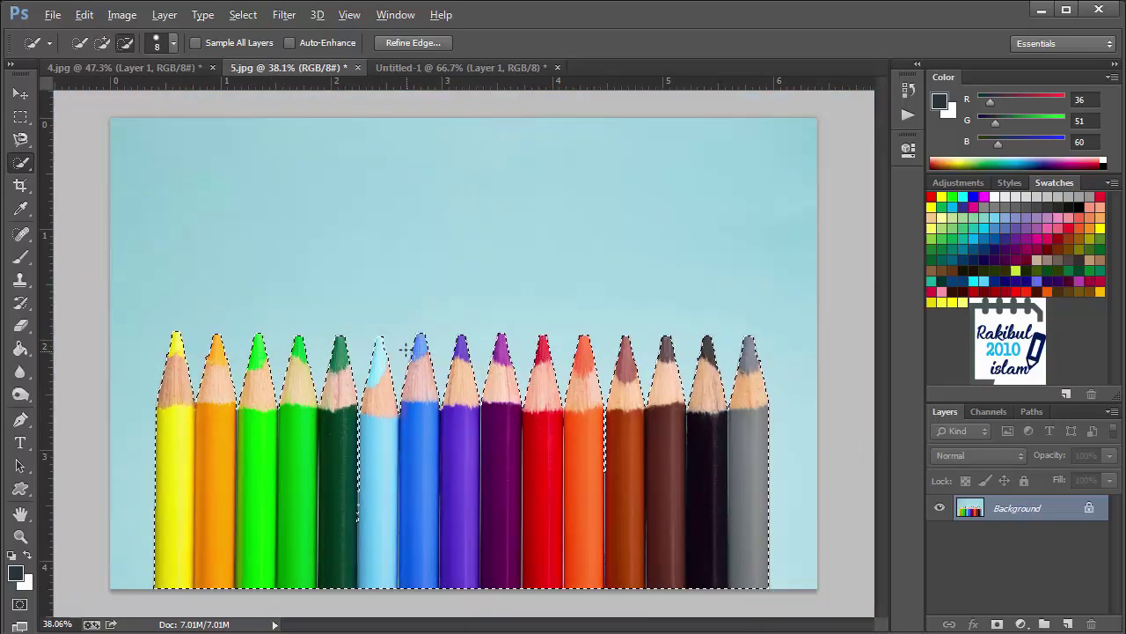
- Copy the selected pencils to Layer 1 with Ctrl+J and move the copy upward
{"action": "key", "text": "ctrl+j"}
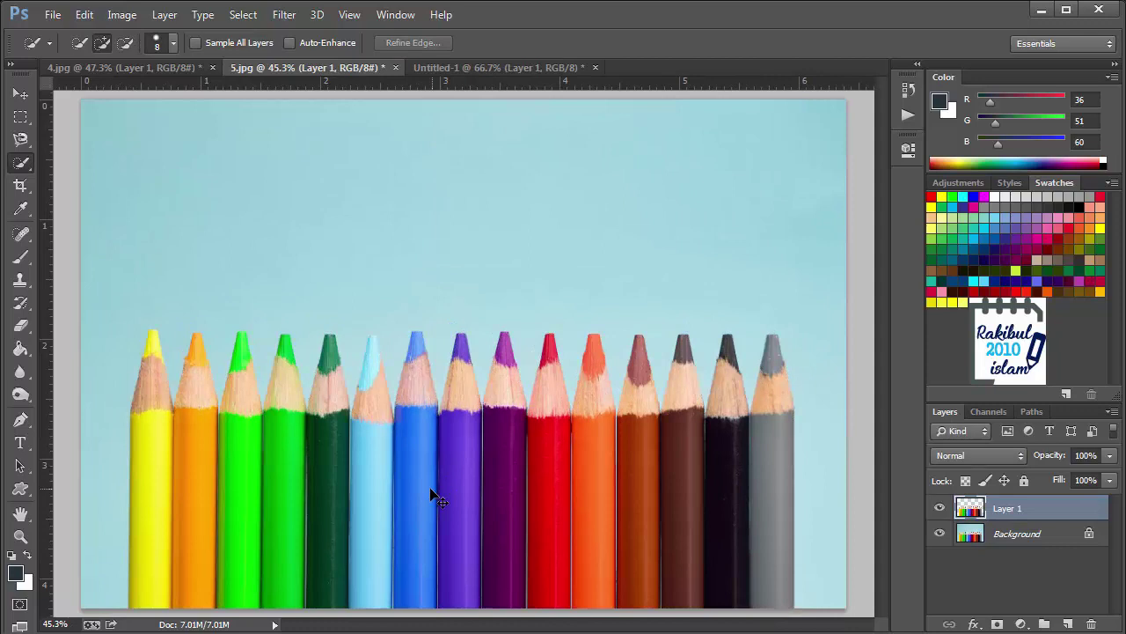
{"action": "key", "text": "v"}
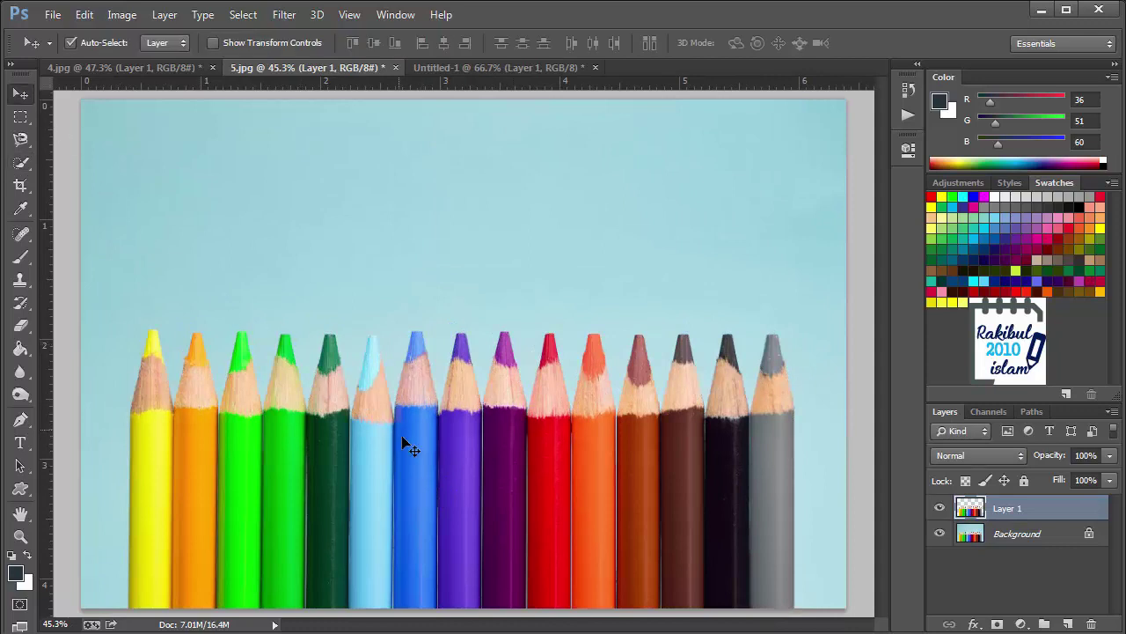
{"action": "left_click_drag", "start_coordinate": [419, 482], "coordinate": [417, 293]}
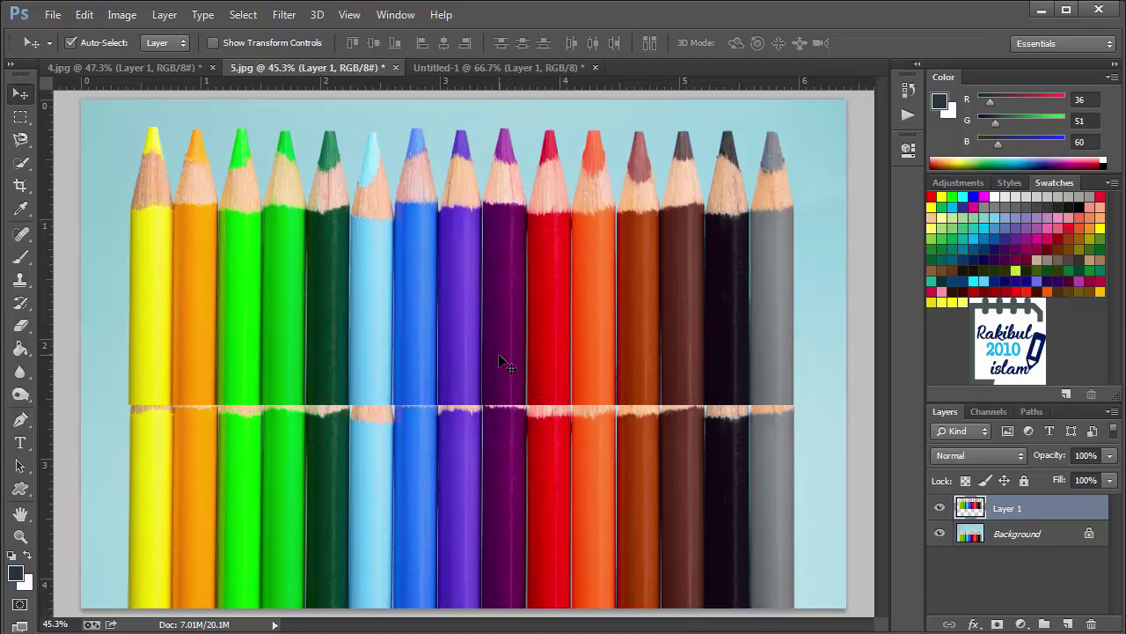
- Flip the copied pencils vertically and place them along the top of the image
{"action": "key", "text": "ctrl+t"}
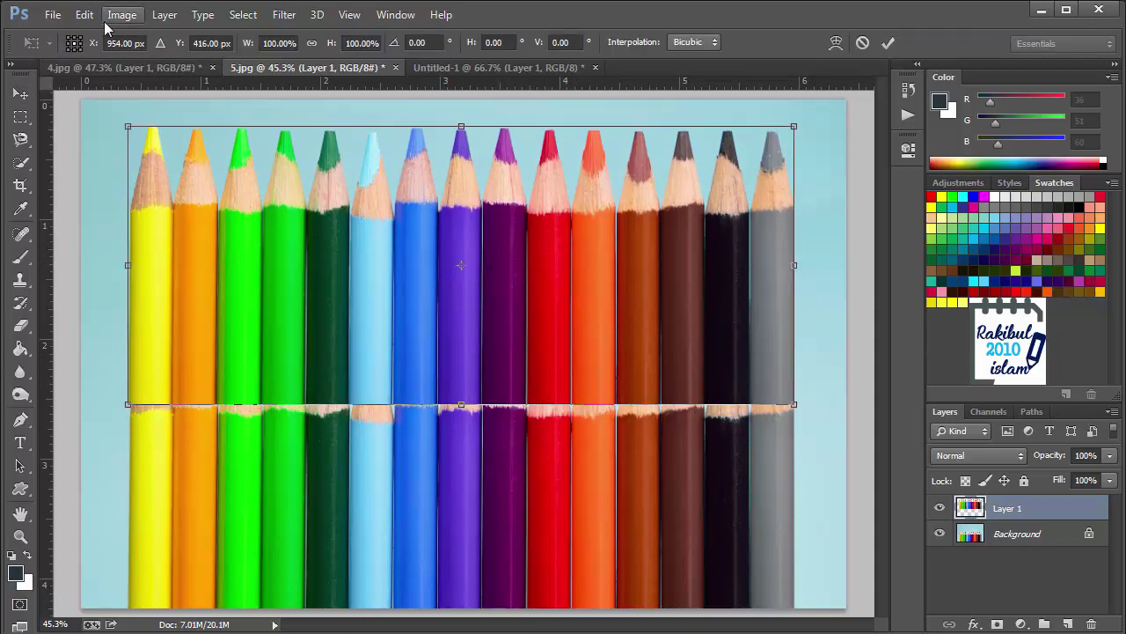
{"action": "left_click", "coordinate": [85, 15]}
{"action": "mouse_move", "coordinate": [110, 358]}
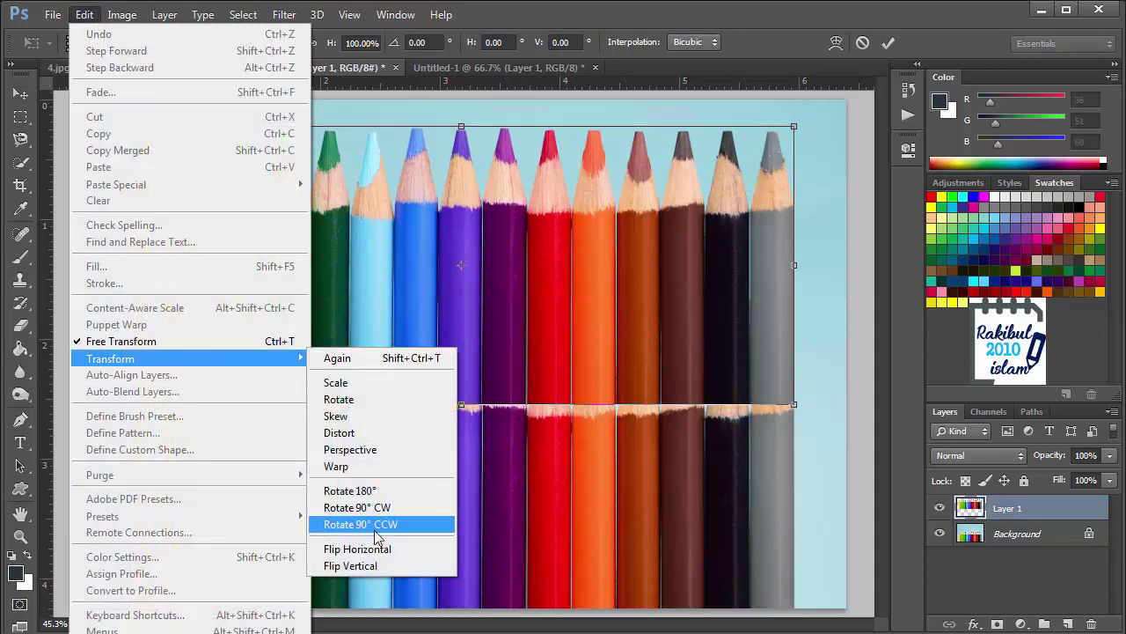
{"action": "left_click", "coordinate": [365, 565]}
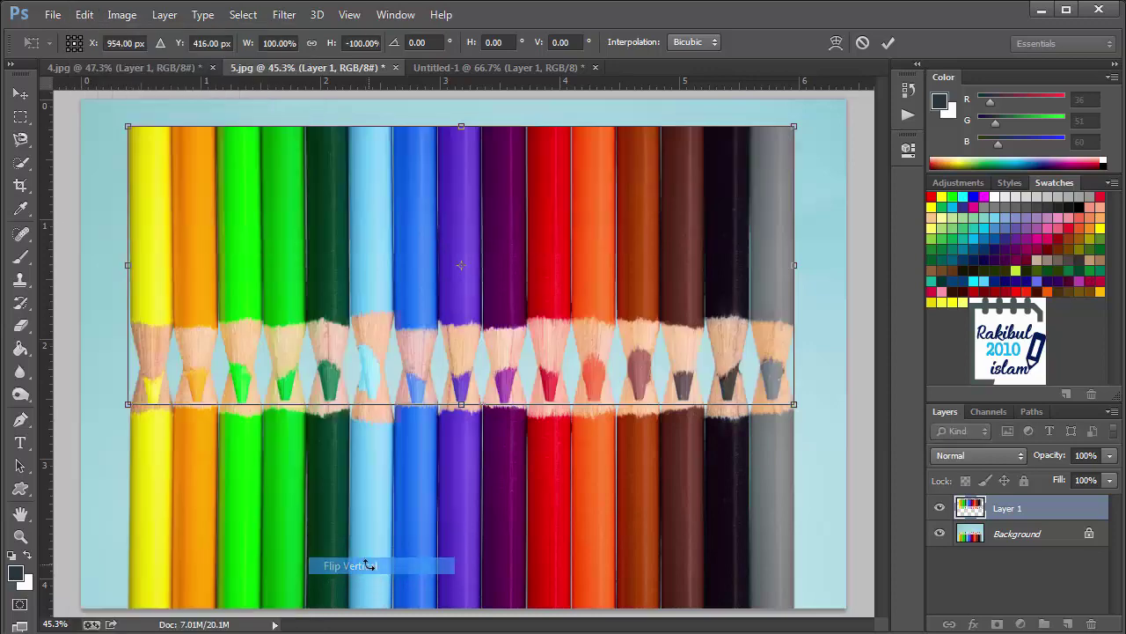
{"action": "mouse_move", "coordinate": [439, 319]}
{"action": "left_mouse_down"}
{"action": "mouse_move", "coordinate": [423, 218]}
{"action": "mouse_move", "coordinate": [446, 199]}
{"action": "left_mouse_up"}
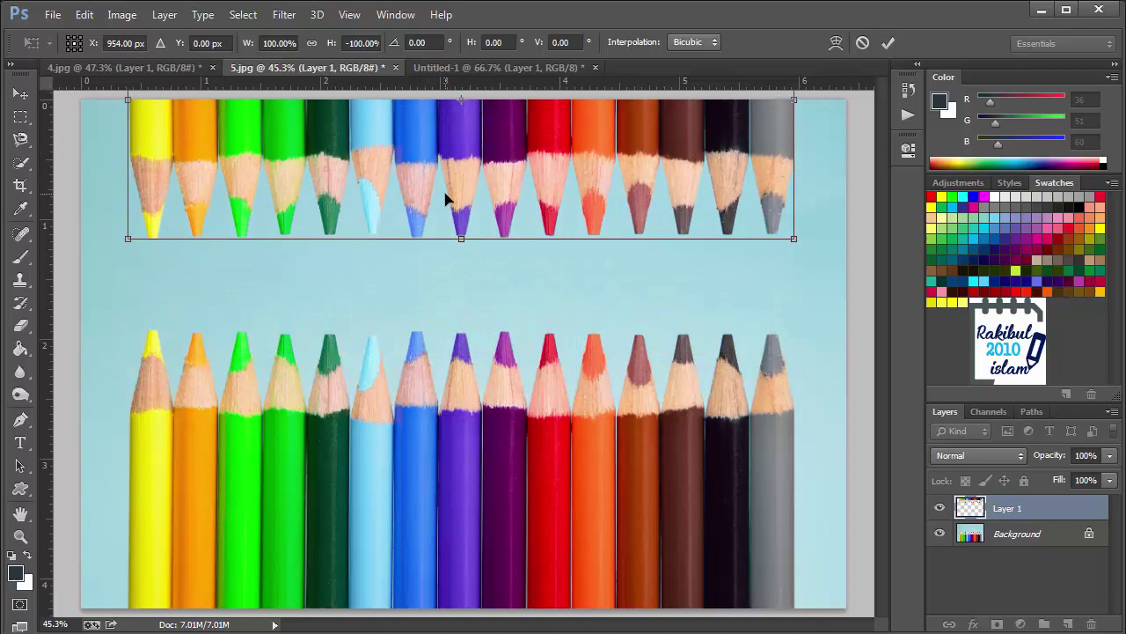
{"action": "key", "text": "Return"}
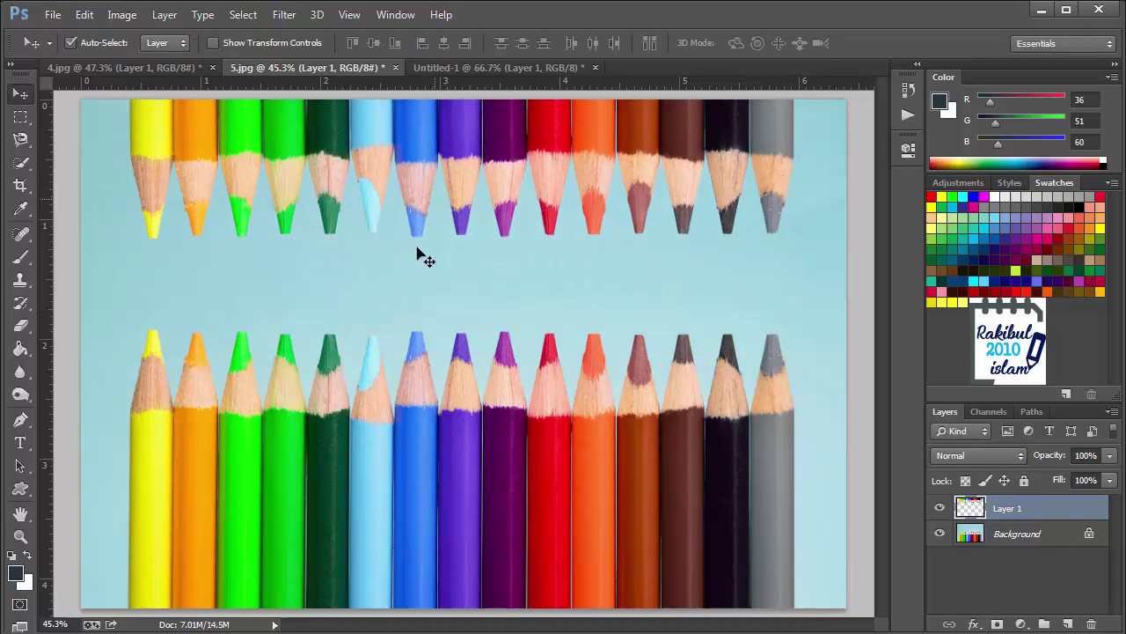